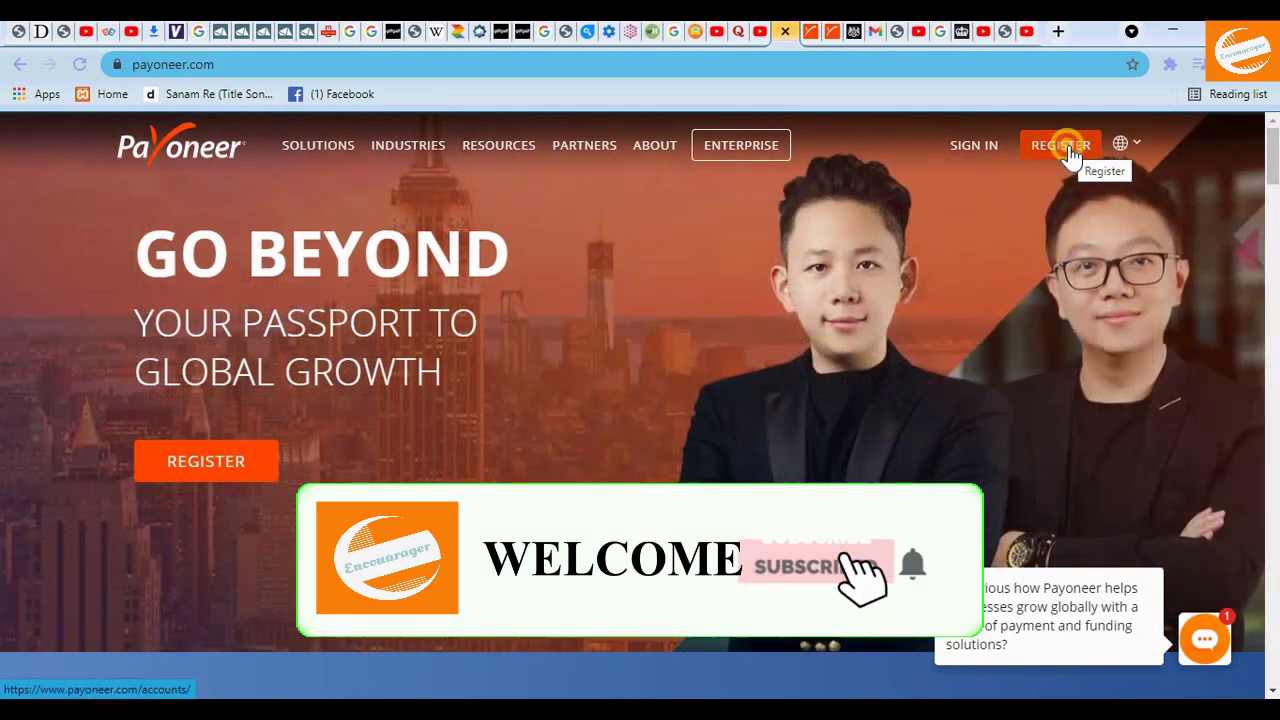
- Start a new account registration from the Payoneer home page's REGISTER button
left_click(1068, 153)
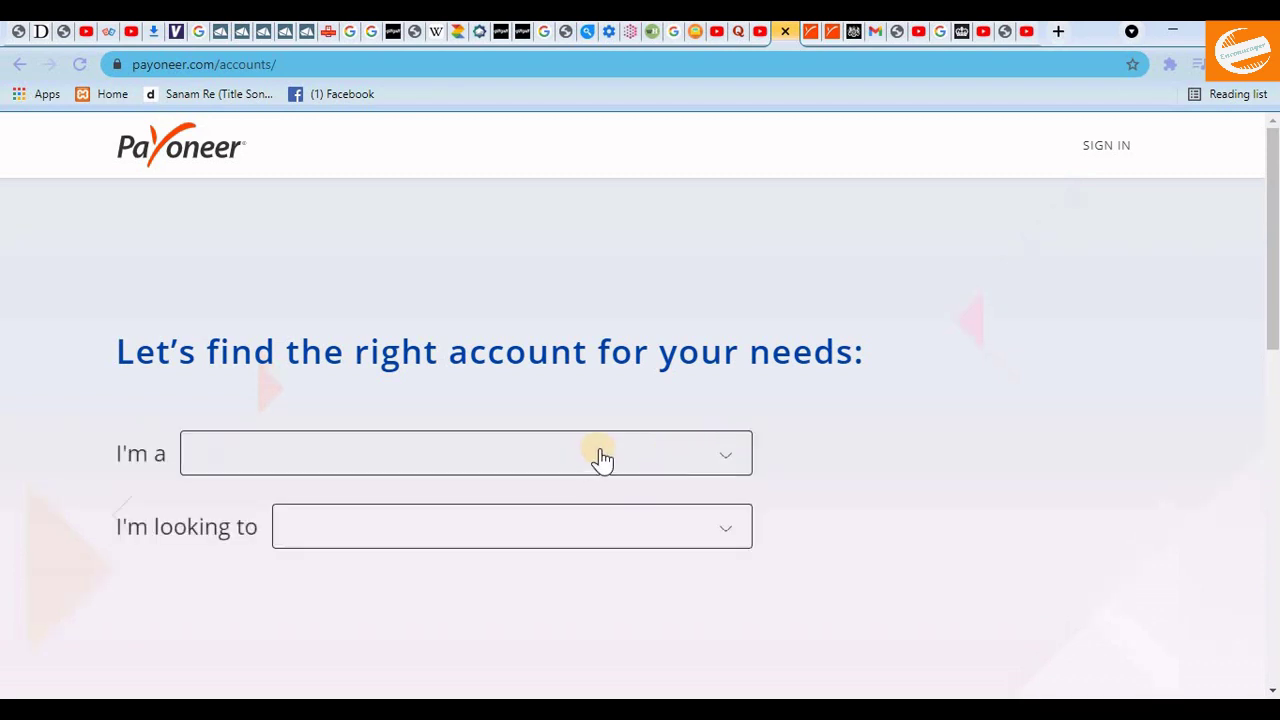
- Choose Online seller or Dropshipper, Get paid by ecommerce marketplaces, Less than $10,000, and register on the result card
left_click(665, 454)
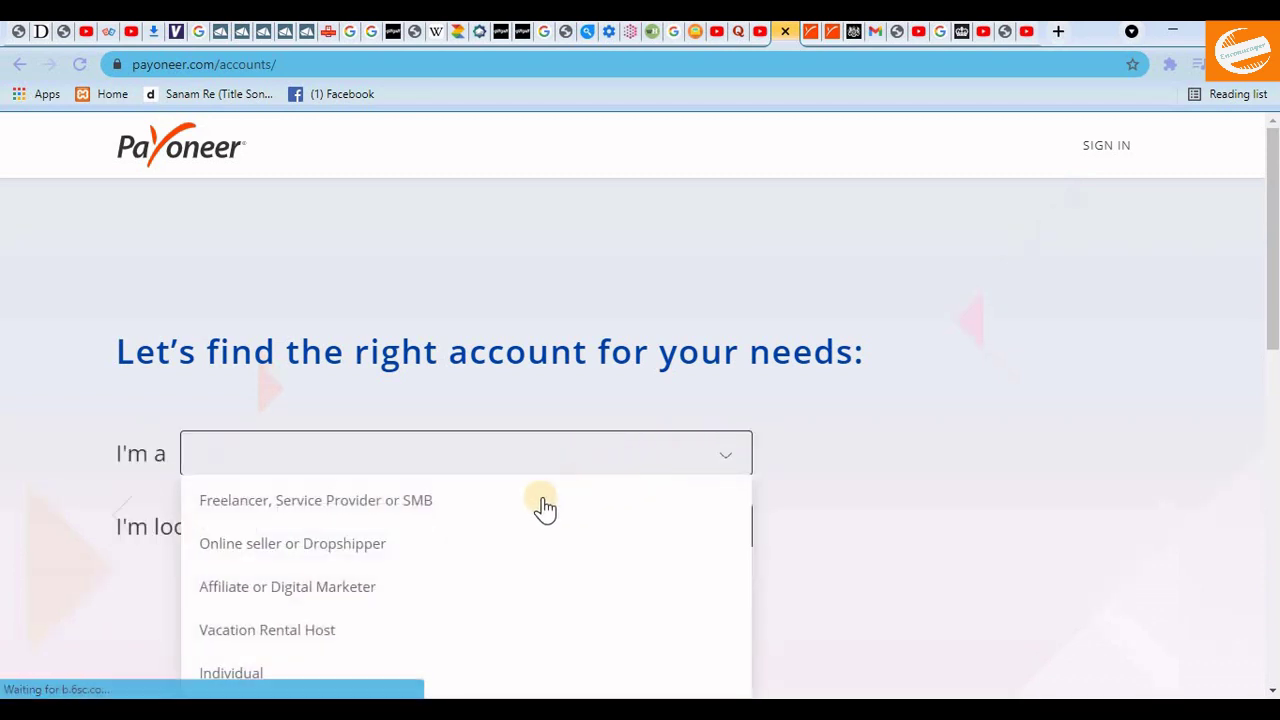
left_click(469, 545)
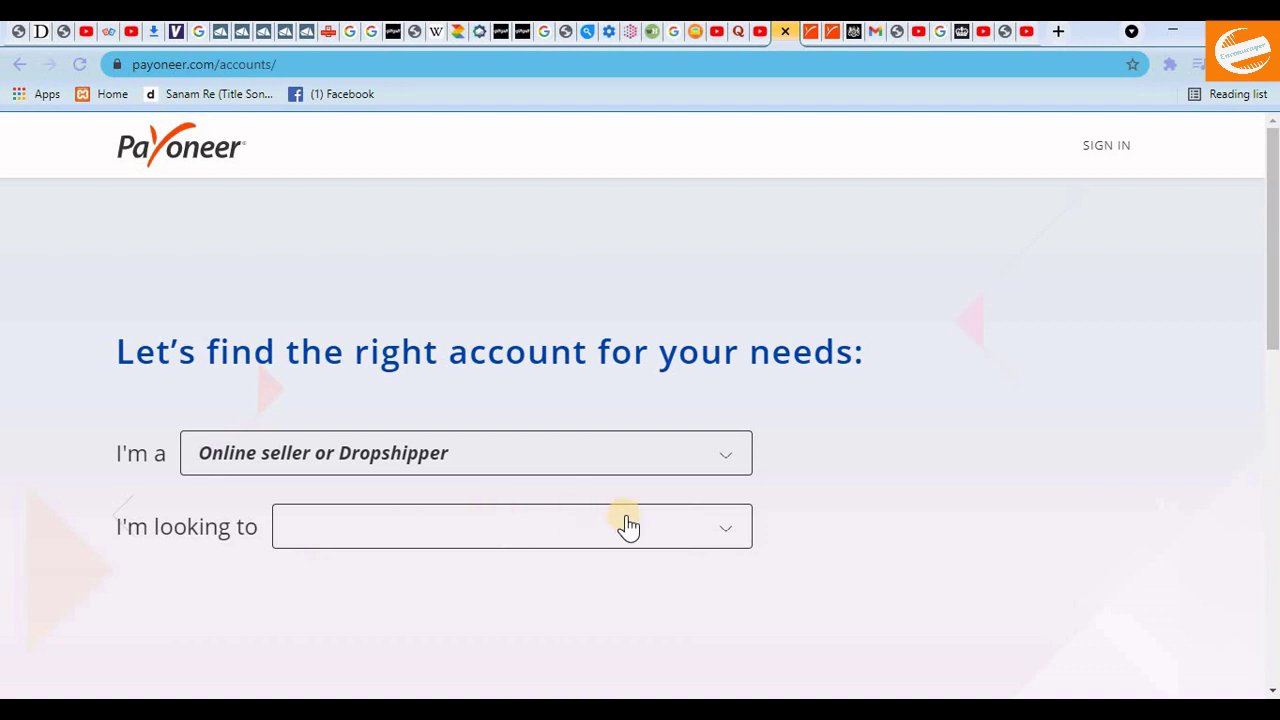
left_click(692, 522)
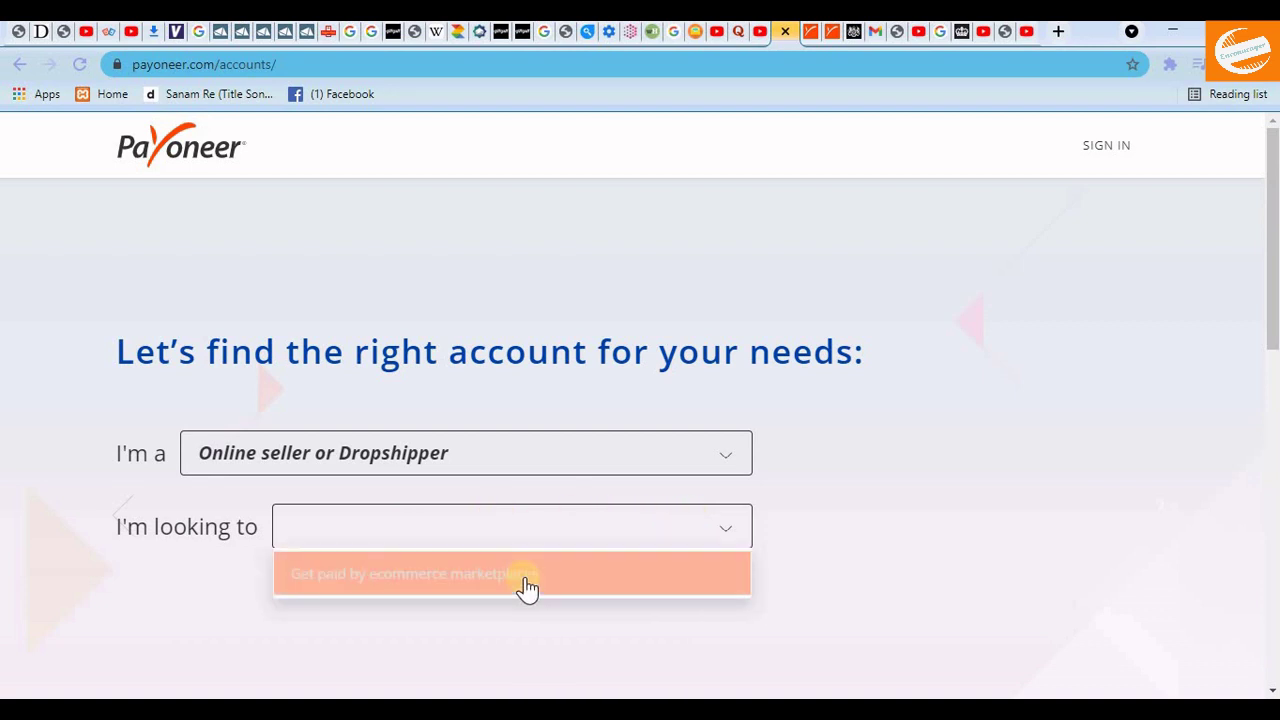
left_click(346, 572)
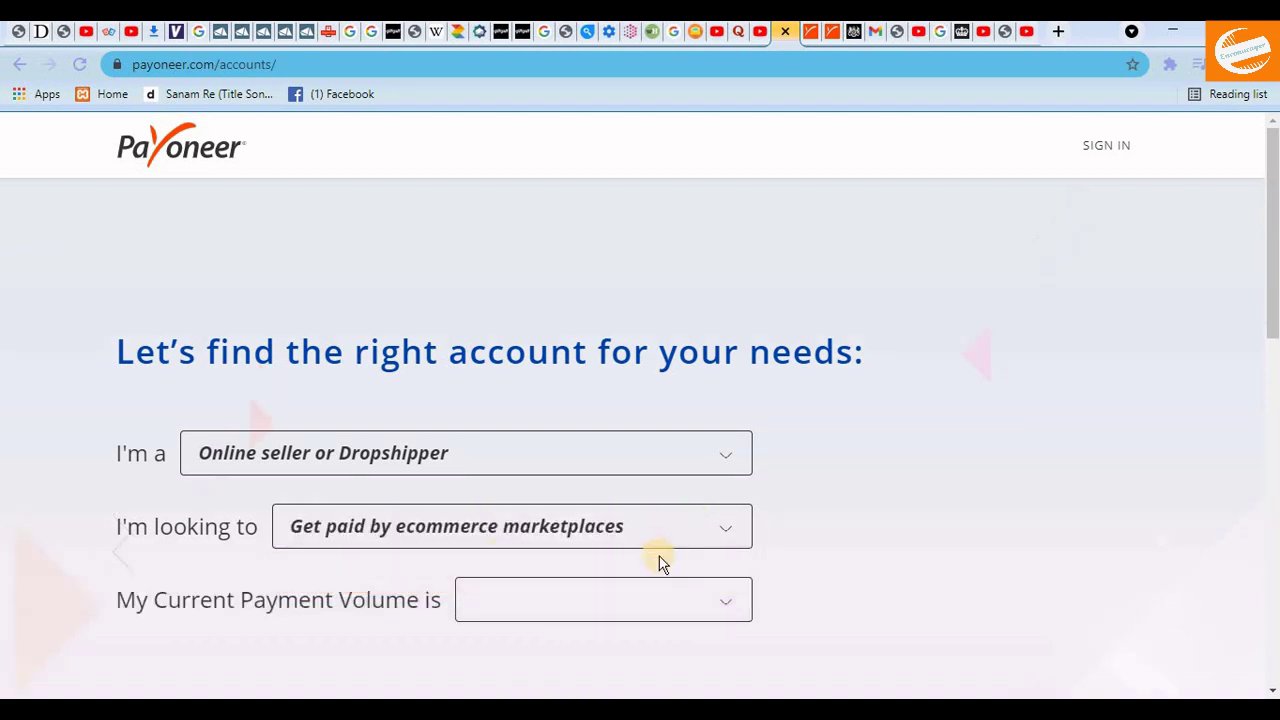
left_click(721, 600)
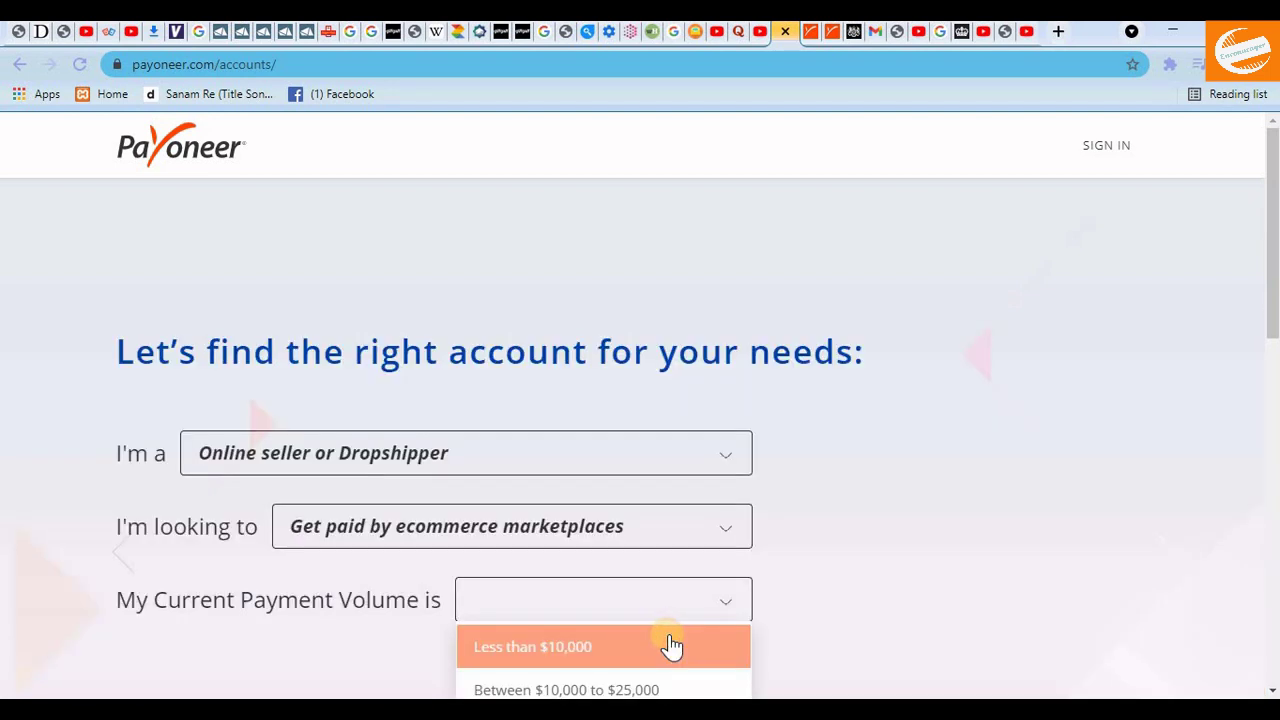
left_click(671, 645)
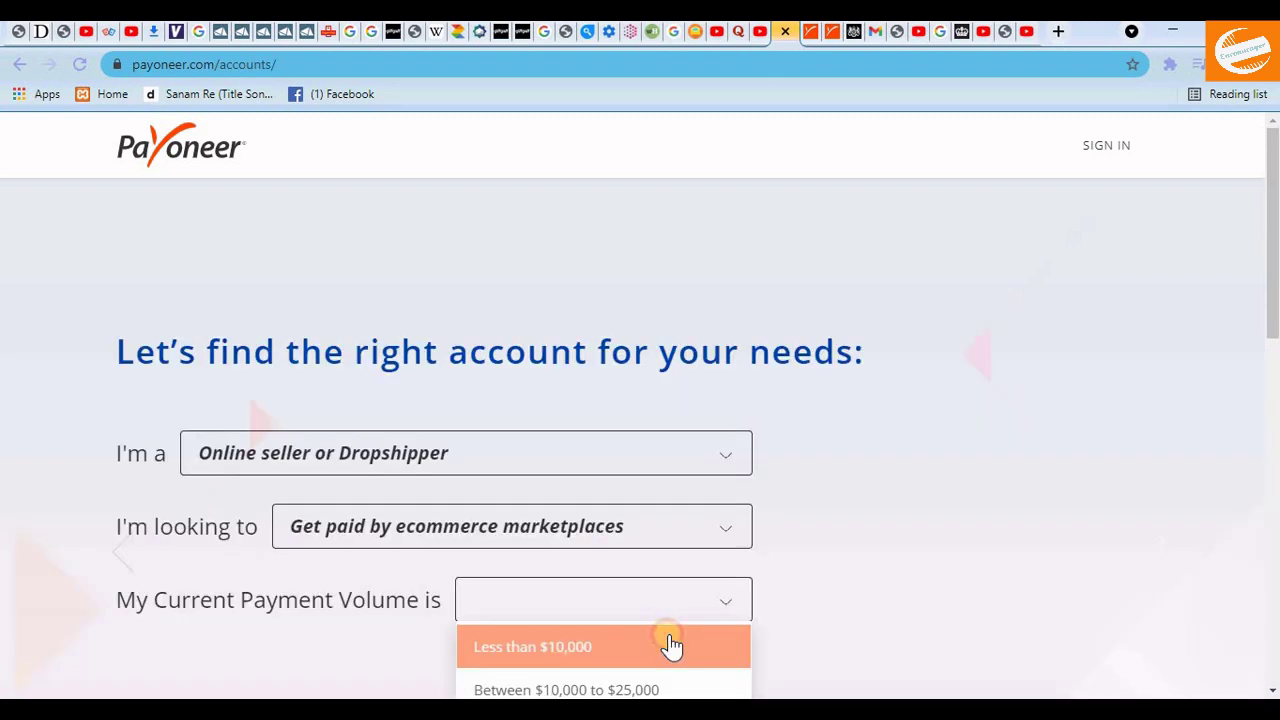
left_click(671, 645)
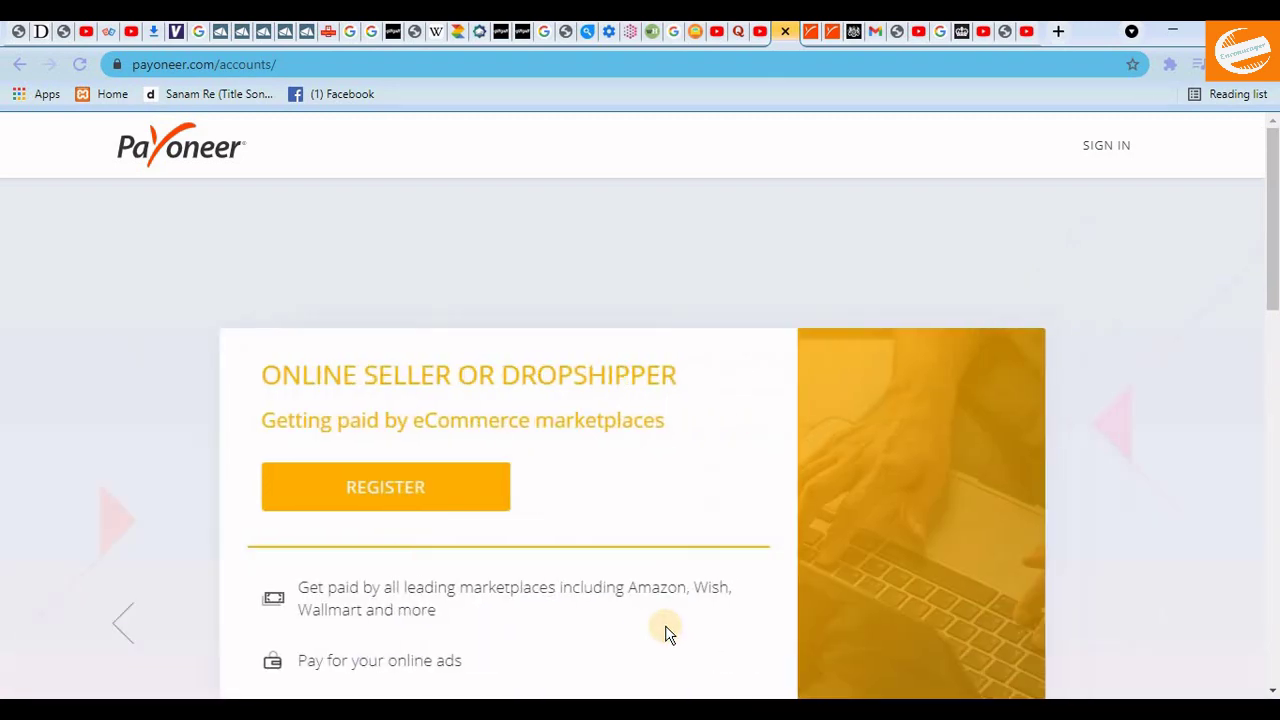
scroll(670, 571, "down", 4)
scroll(670, 575, "up", 2)
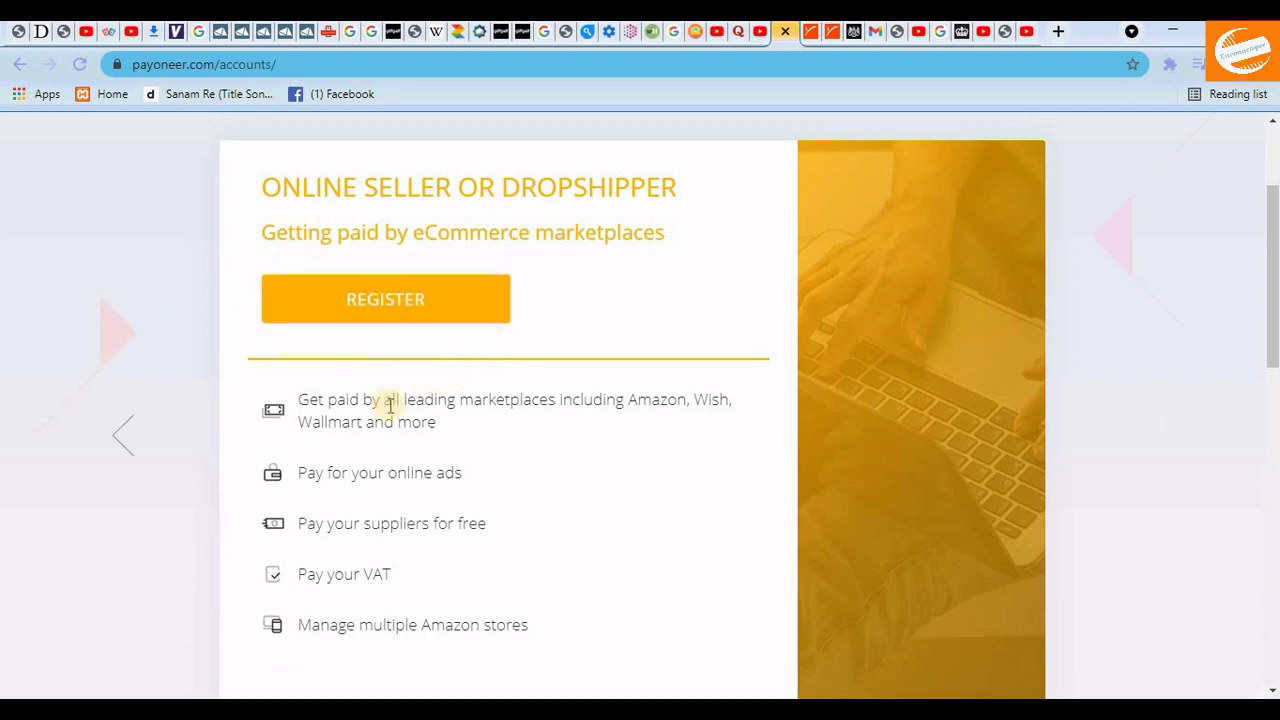
left_click(637, 337)
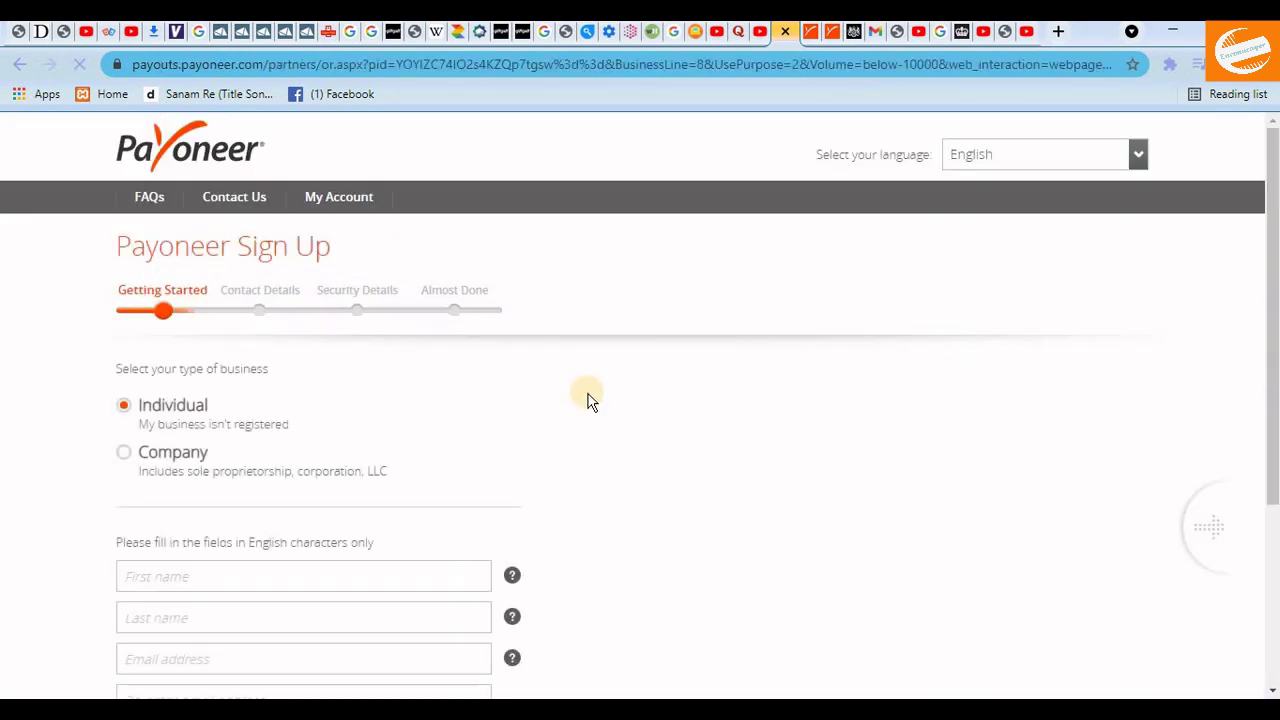
- Select Company, enter the legal company name, choose Limited Company (Ltd), and type the company website URL
scroll(586, 398, "down", 2)
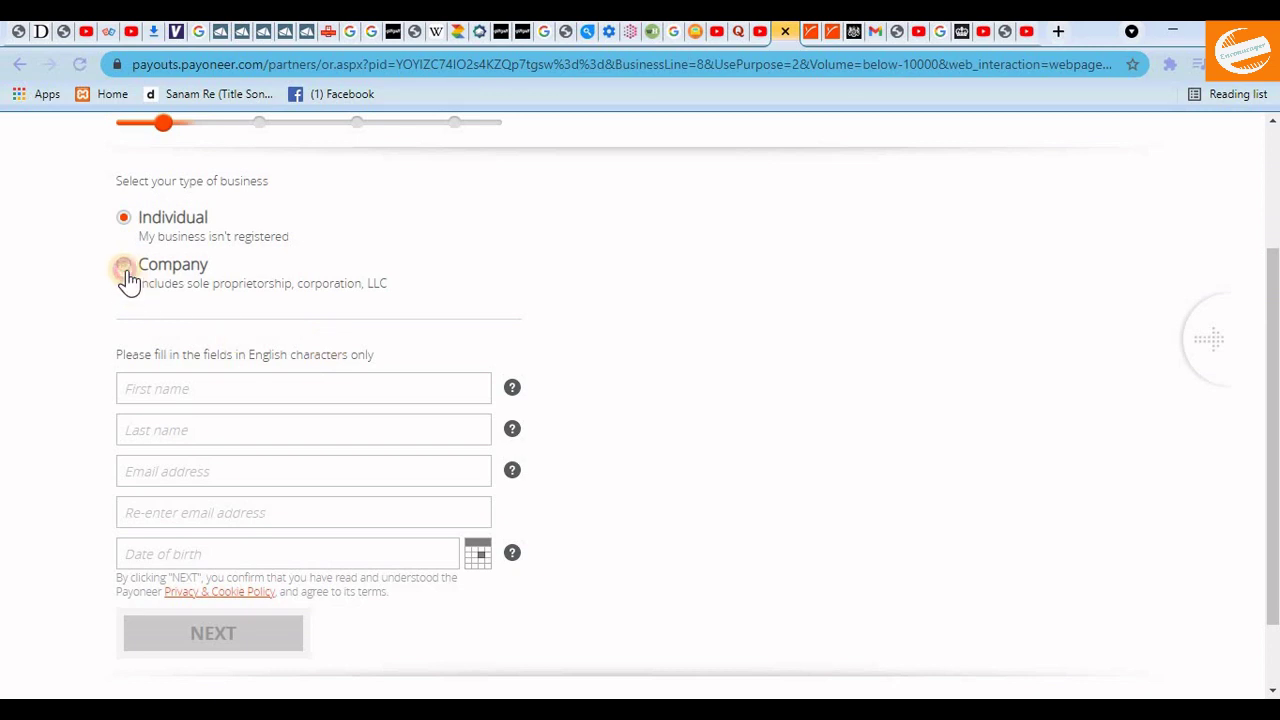
left_click(450, 424)
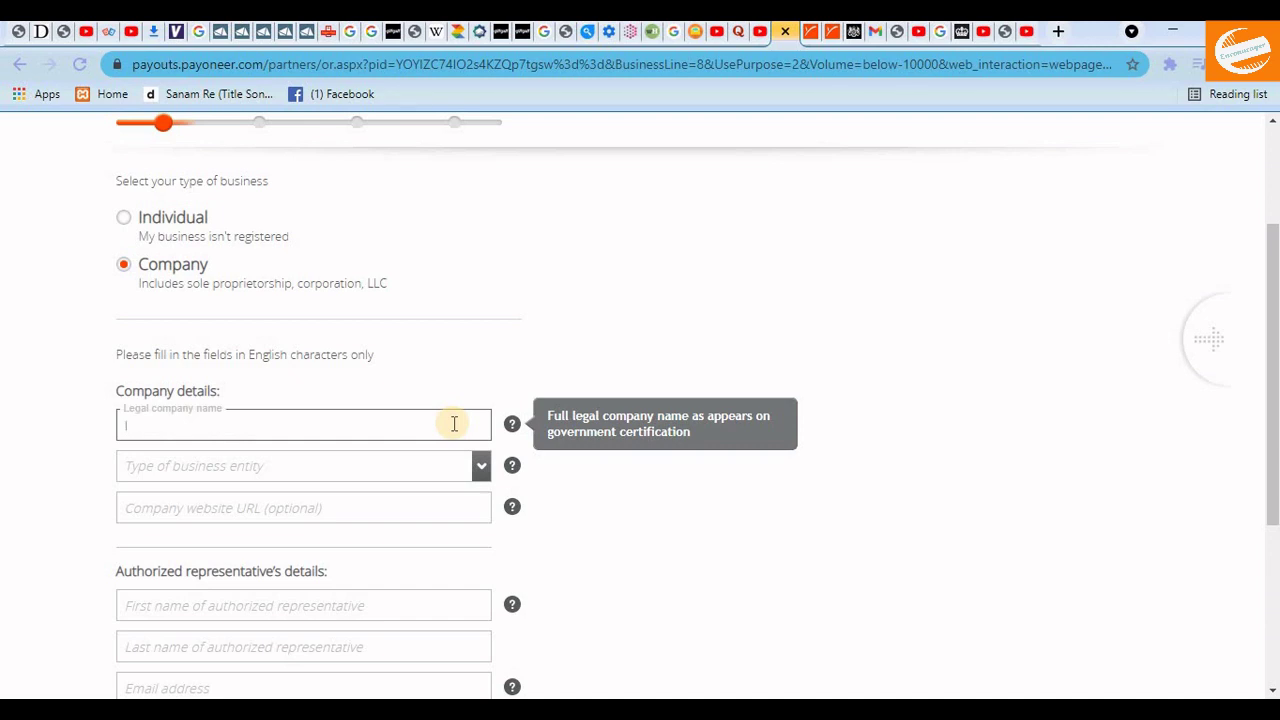
type("Israr ecomerce")
key("Tab")
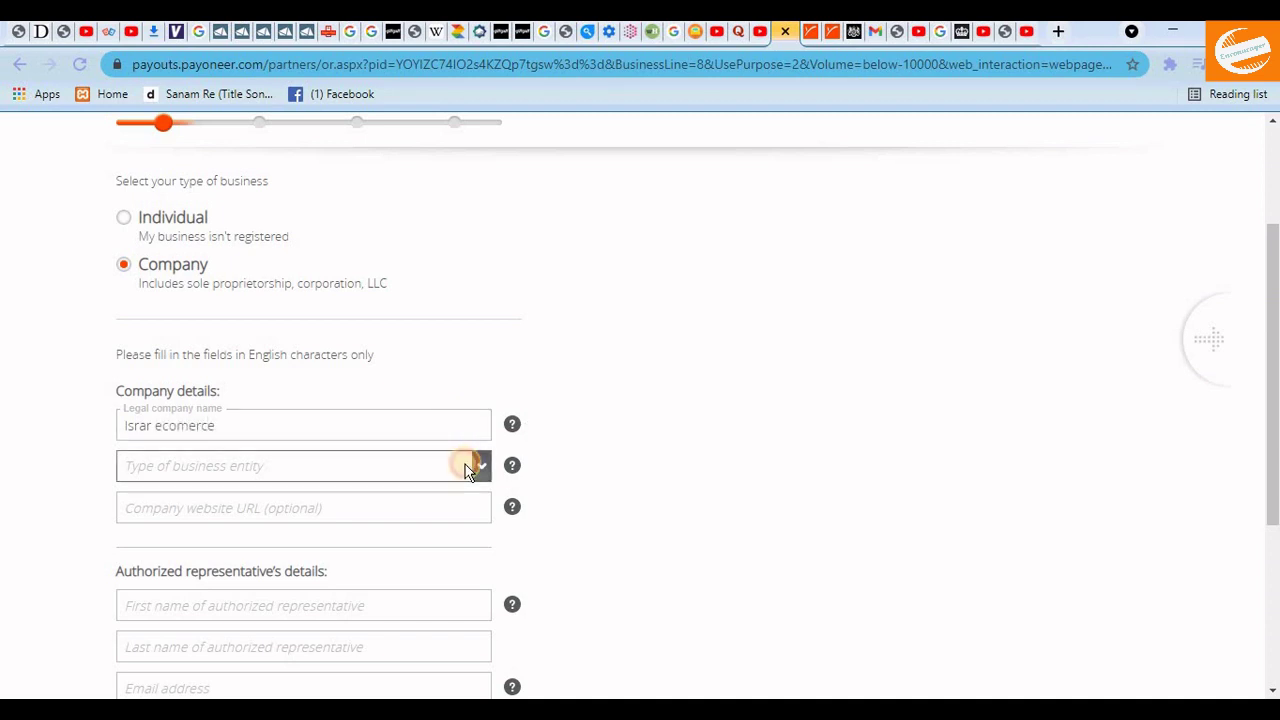
left_click(467, 466)
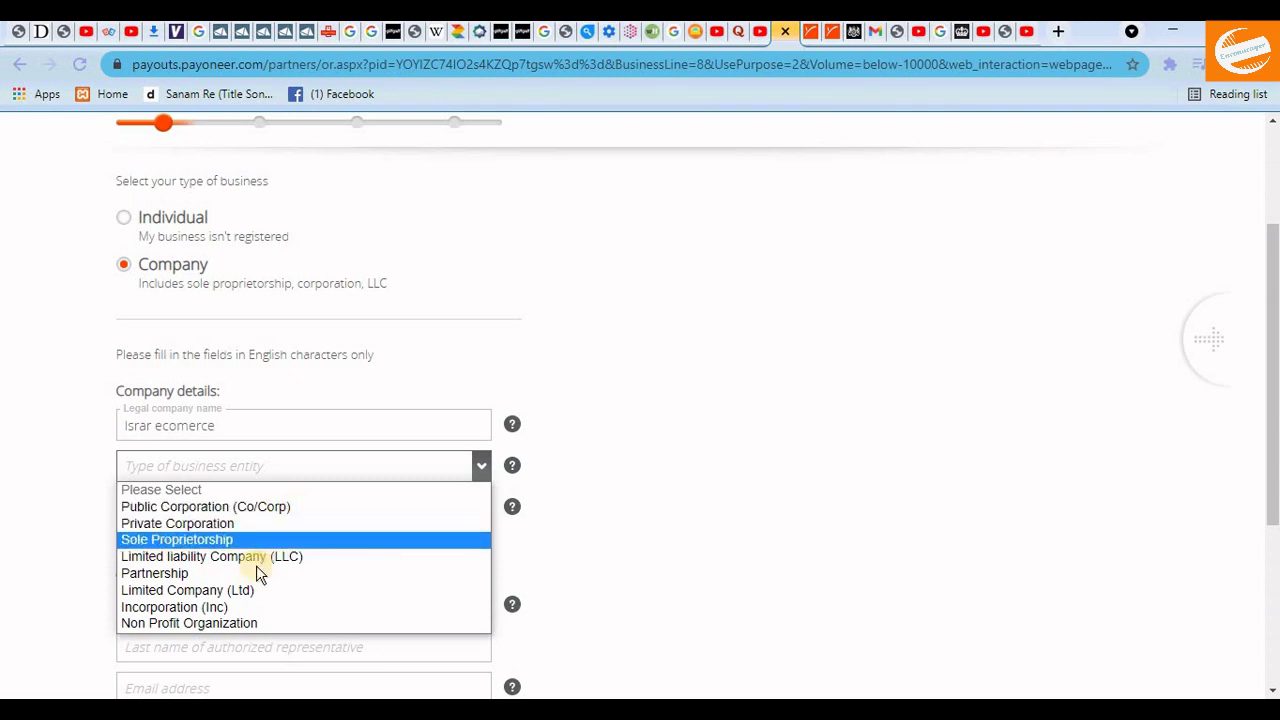
left_click(254, 592)
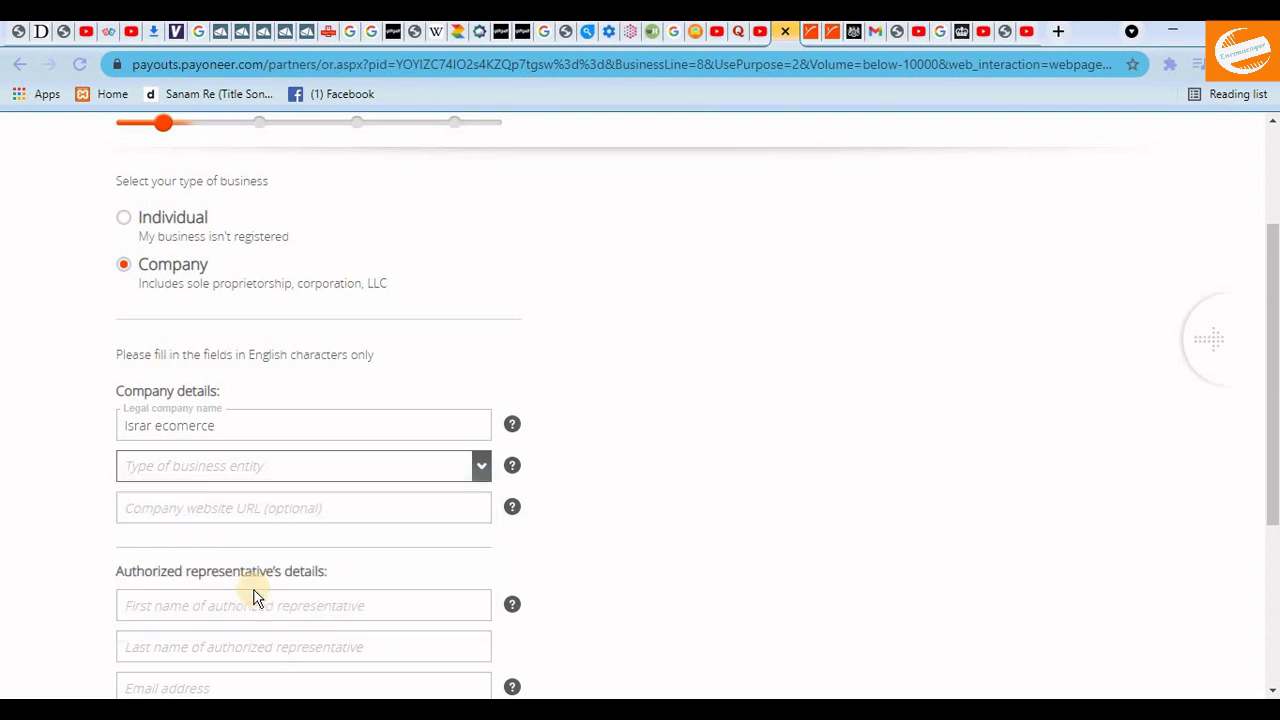
left_click(406, 513)
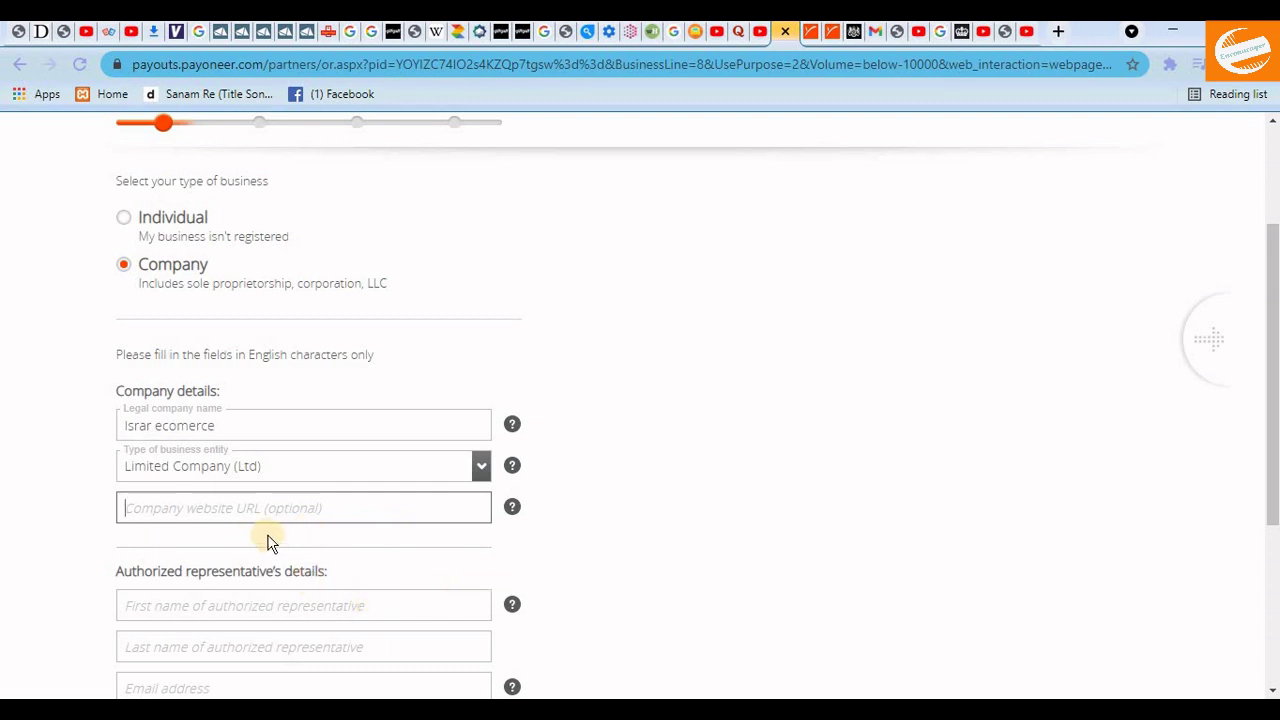
type("www")
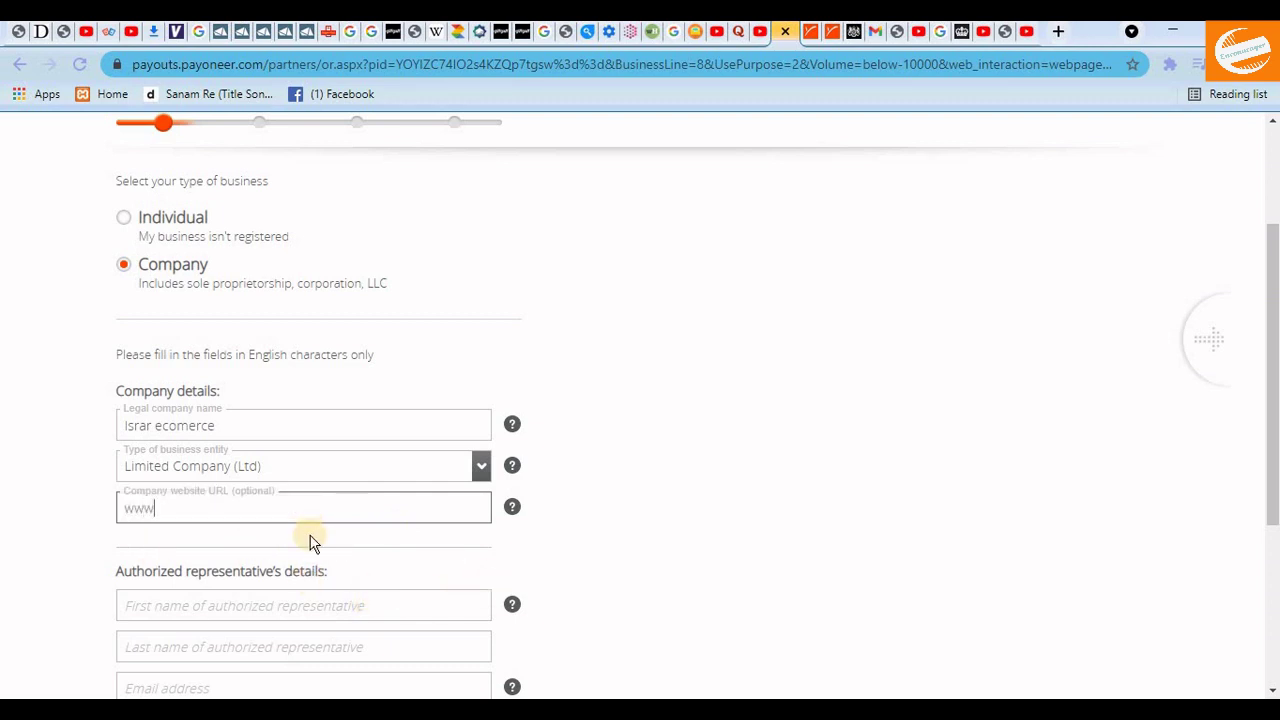
type(".israrecomerce.com")
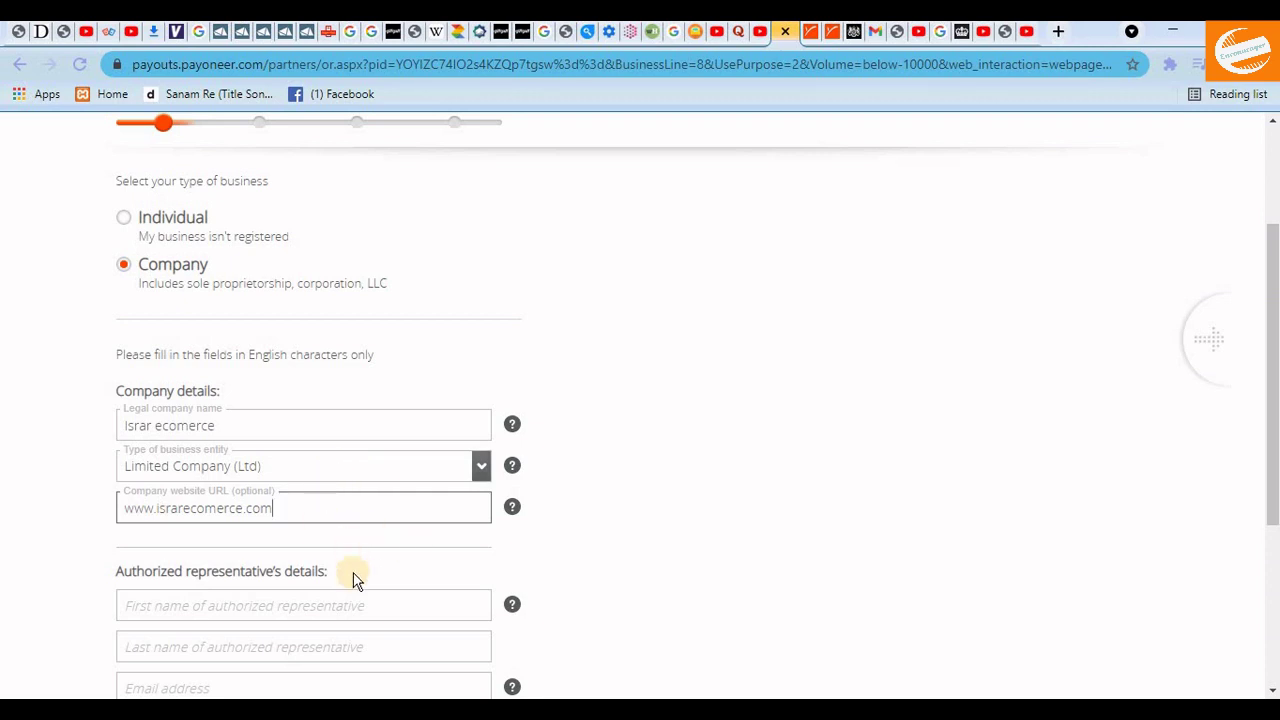
- Enter the authorized representative's first and last name
left_click(349, 607)
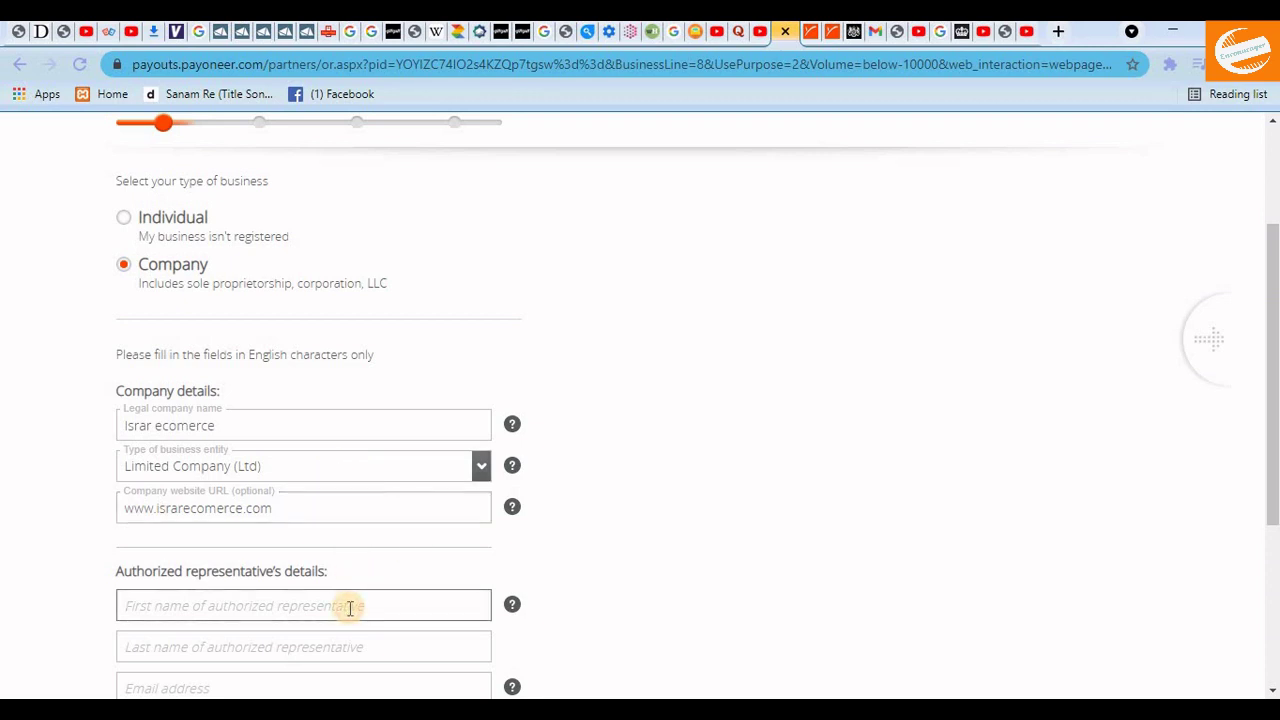
scroll(349, 600, "down", 2)
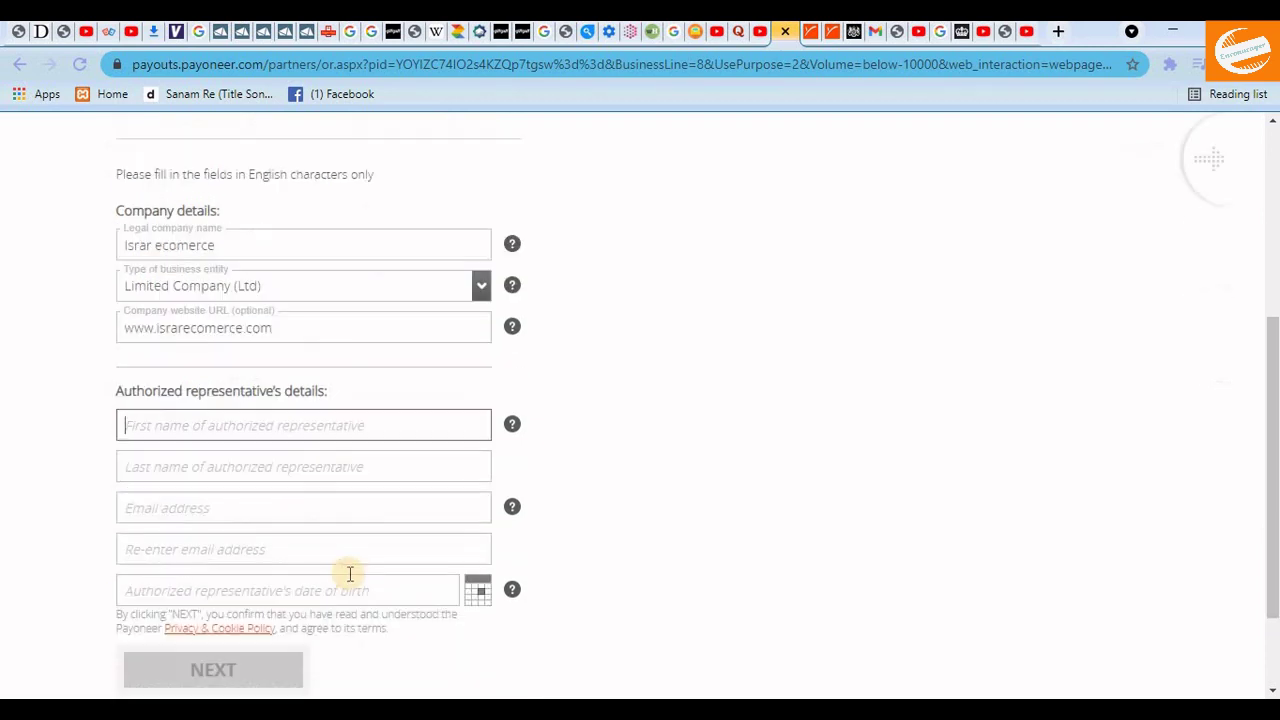
left_click(355, 430)
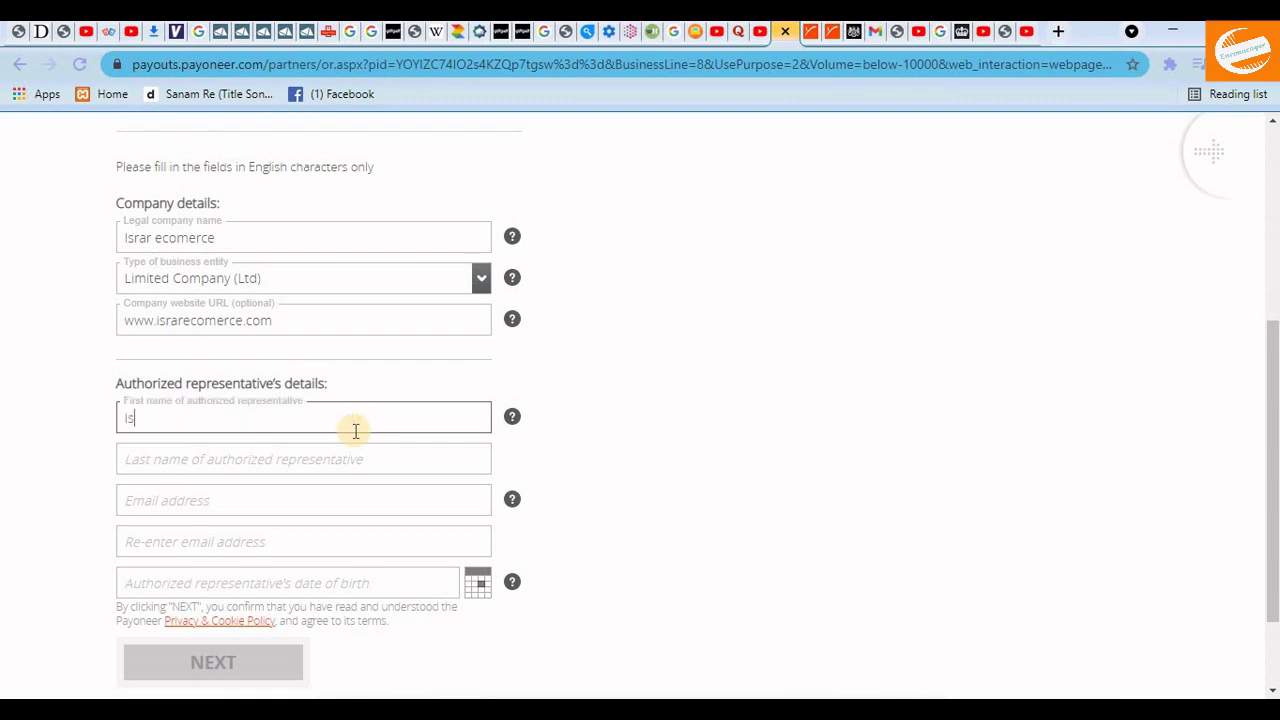
key("Tab")
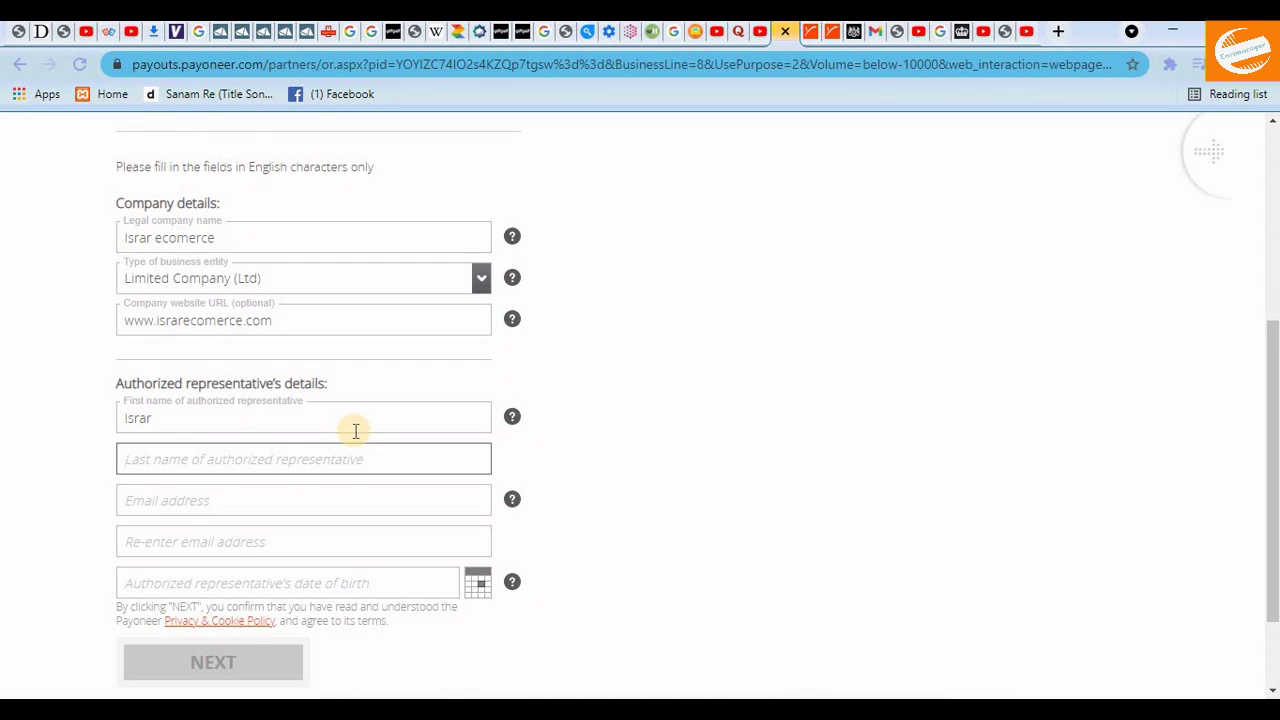
- Enter the representative's email address and confirm it in the next field
key("Tab")
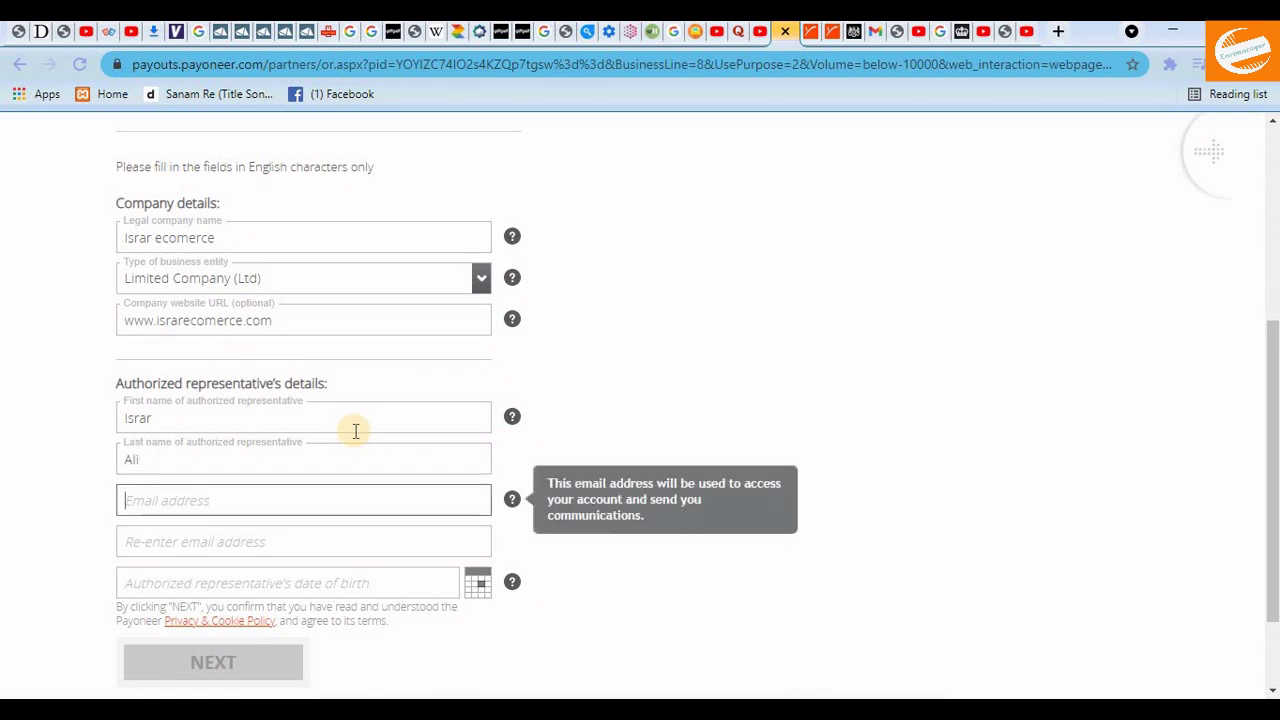
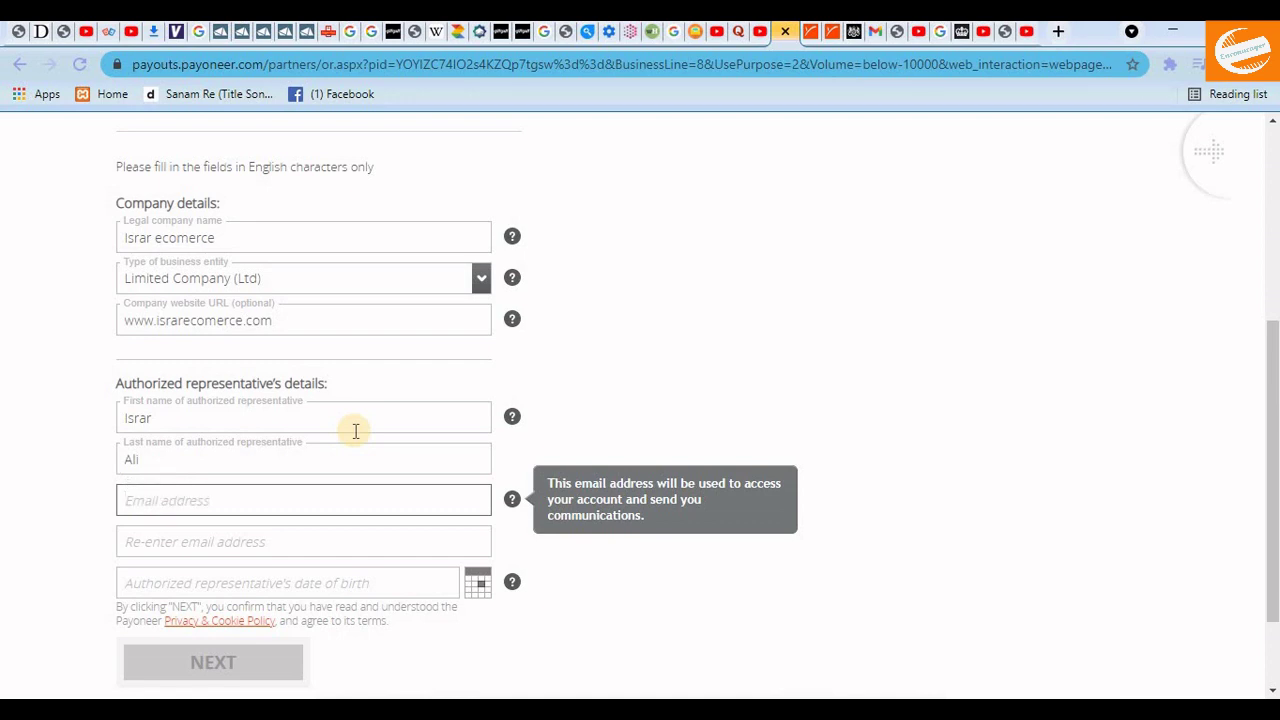
key("ctrl+z")
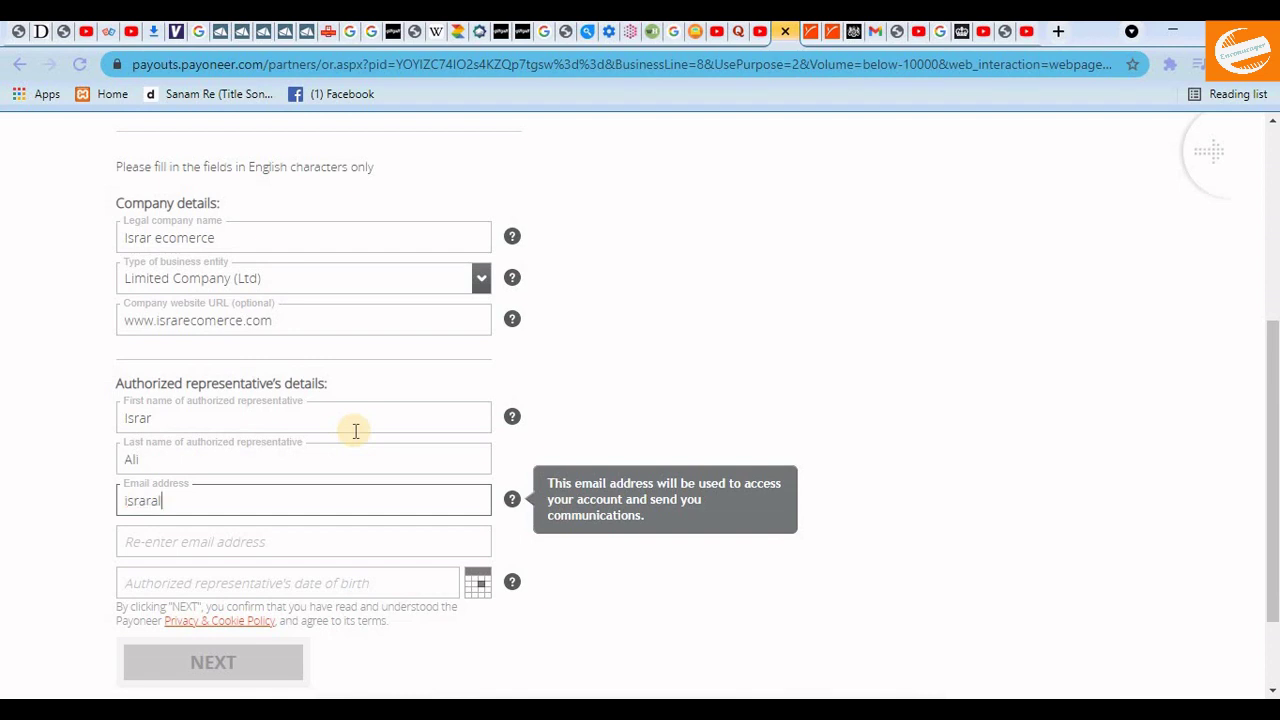
key("ctrl+z")
key("ctrl+y")
key("BackSpace")
key("BackSpace")
key("BackSpace")
key("BackSpace")
key("BackSpace")
key("BackSpace")
key("BackSpace")
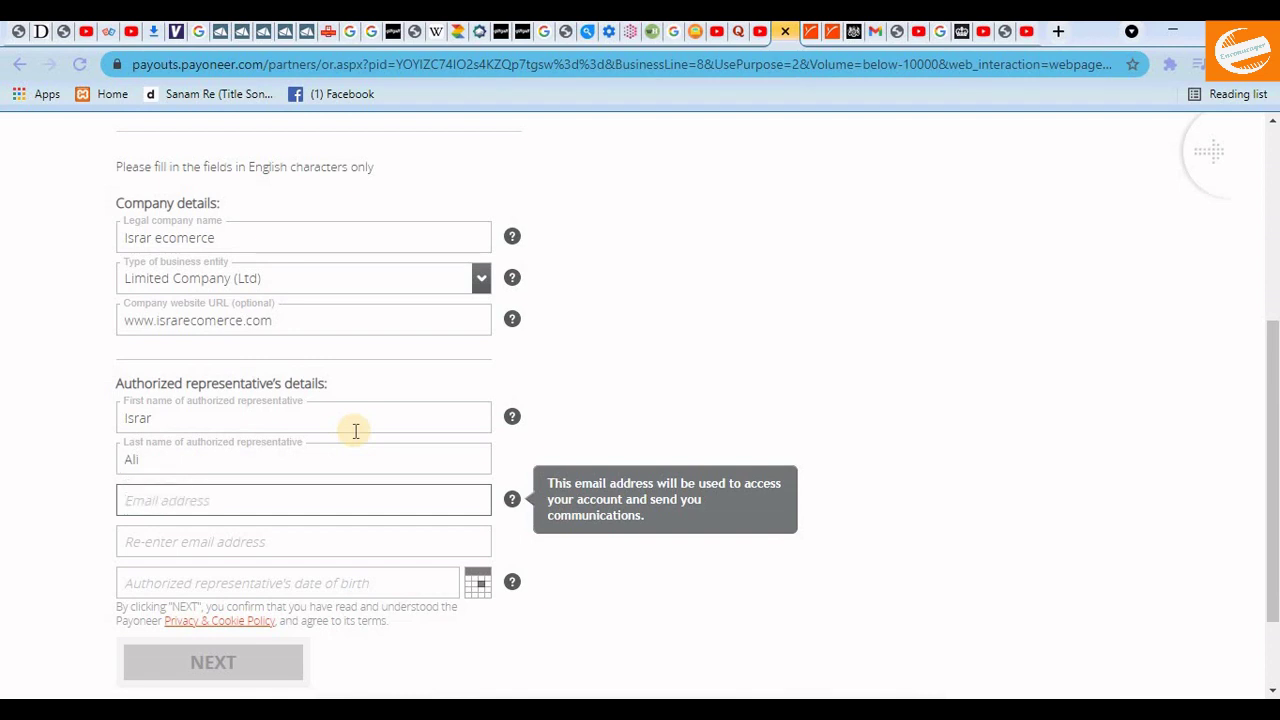
key("Tab")
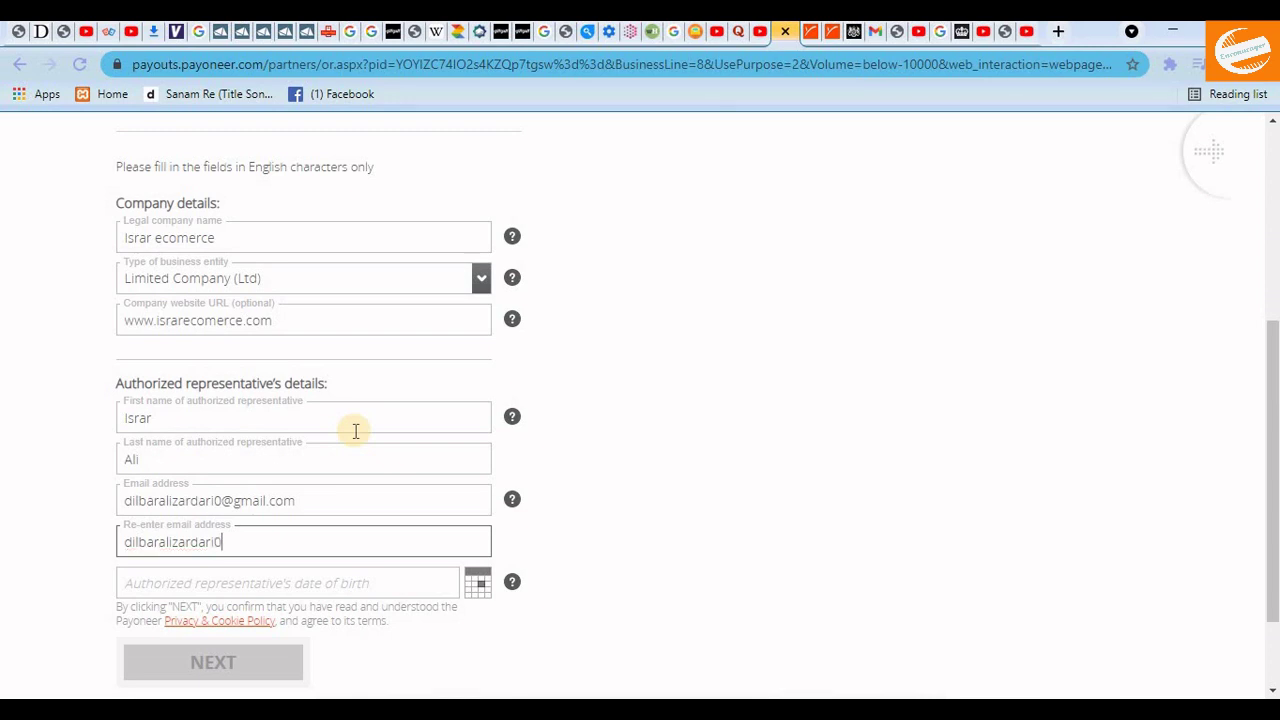
- Pick the representative's date of birth in the picker and submit the details with NEXT
key("Tab")
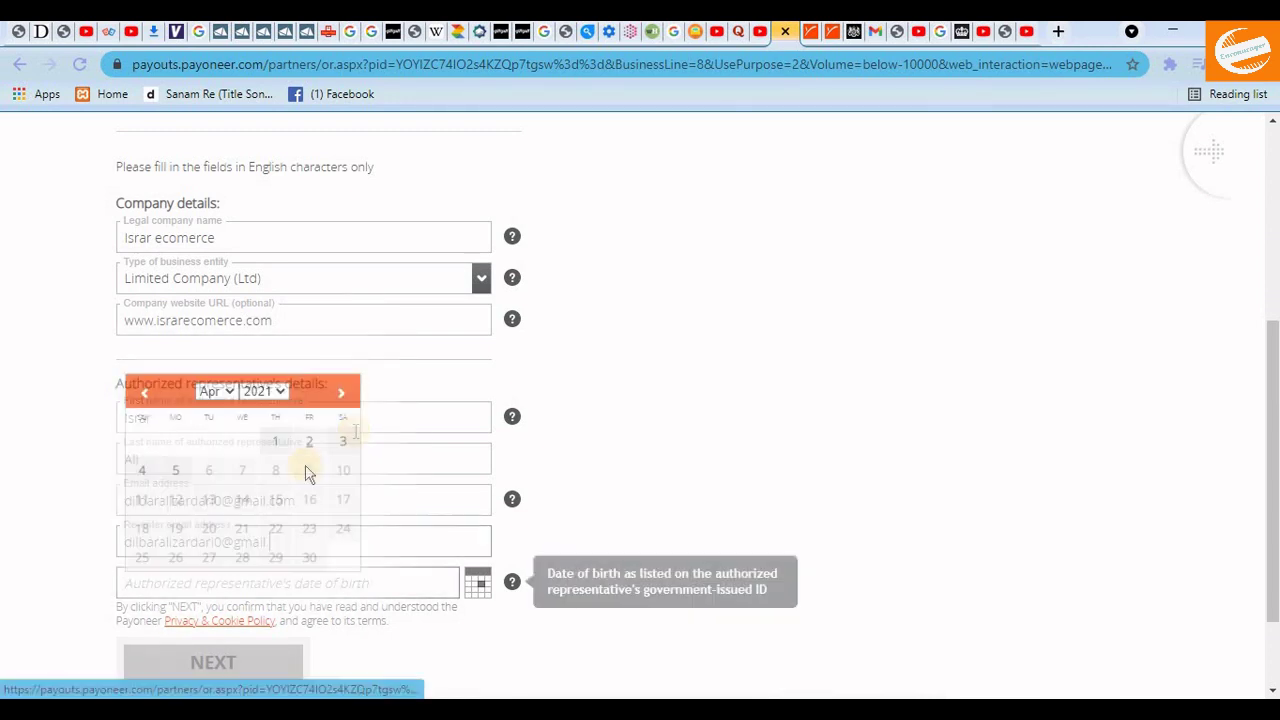
left_click(271, 391)
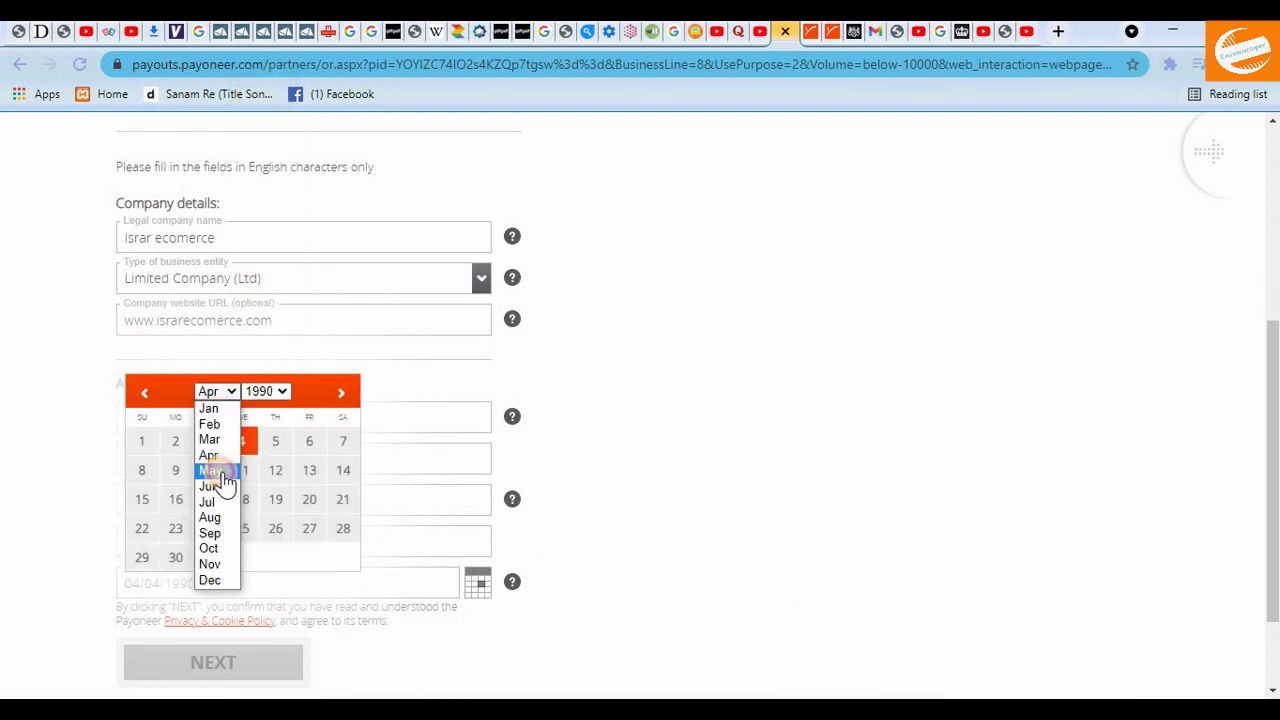
left_click(220, 472)
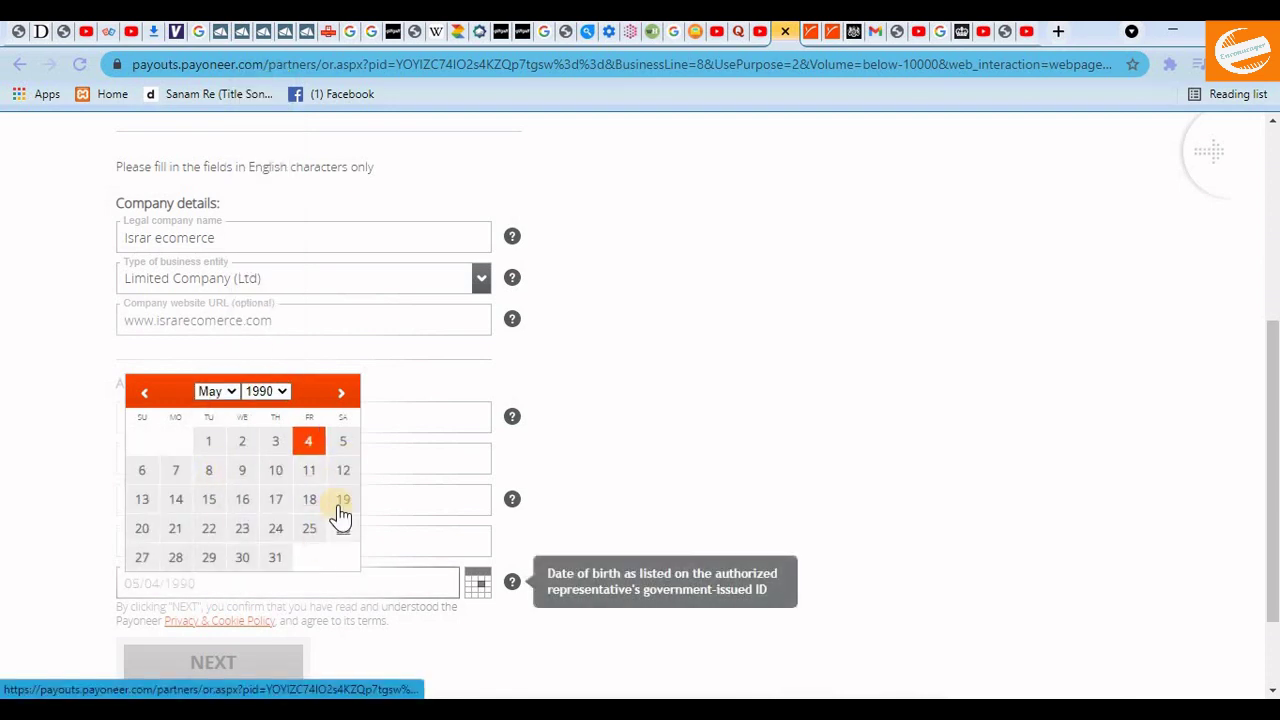
left_click(312, 446)
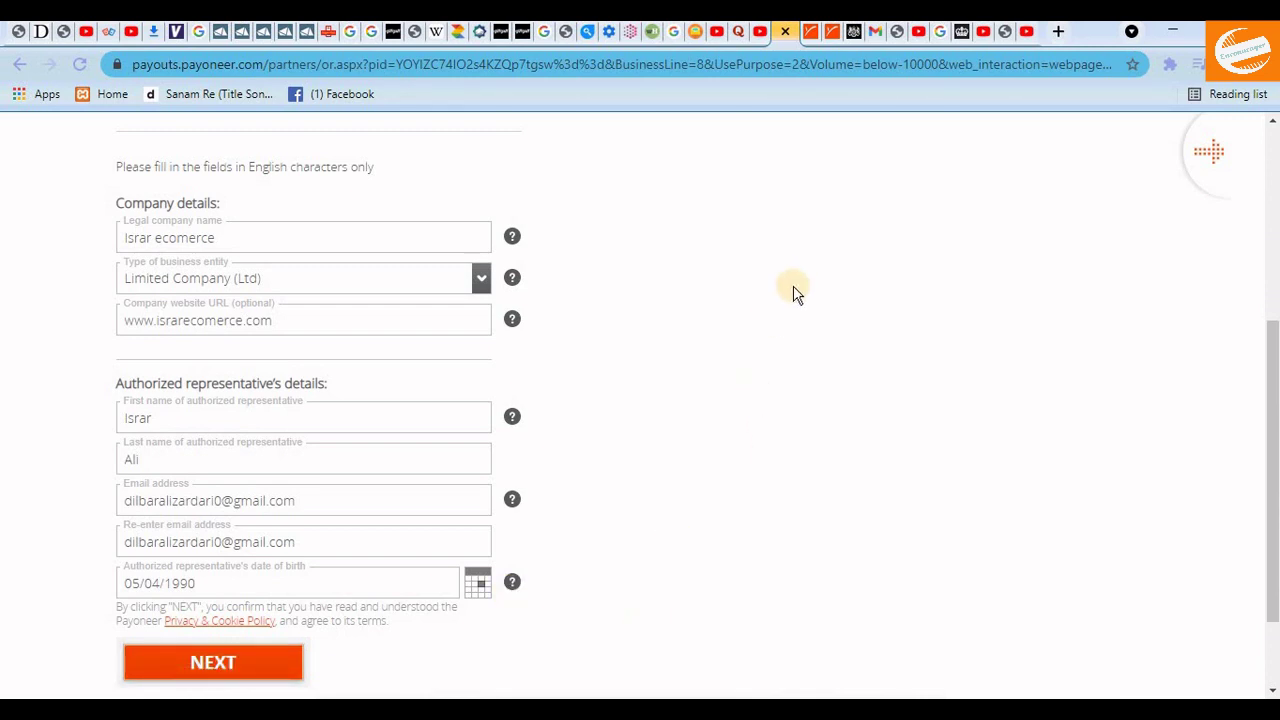
scroll(646, 471, "down", 5)
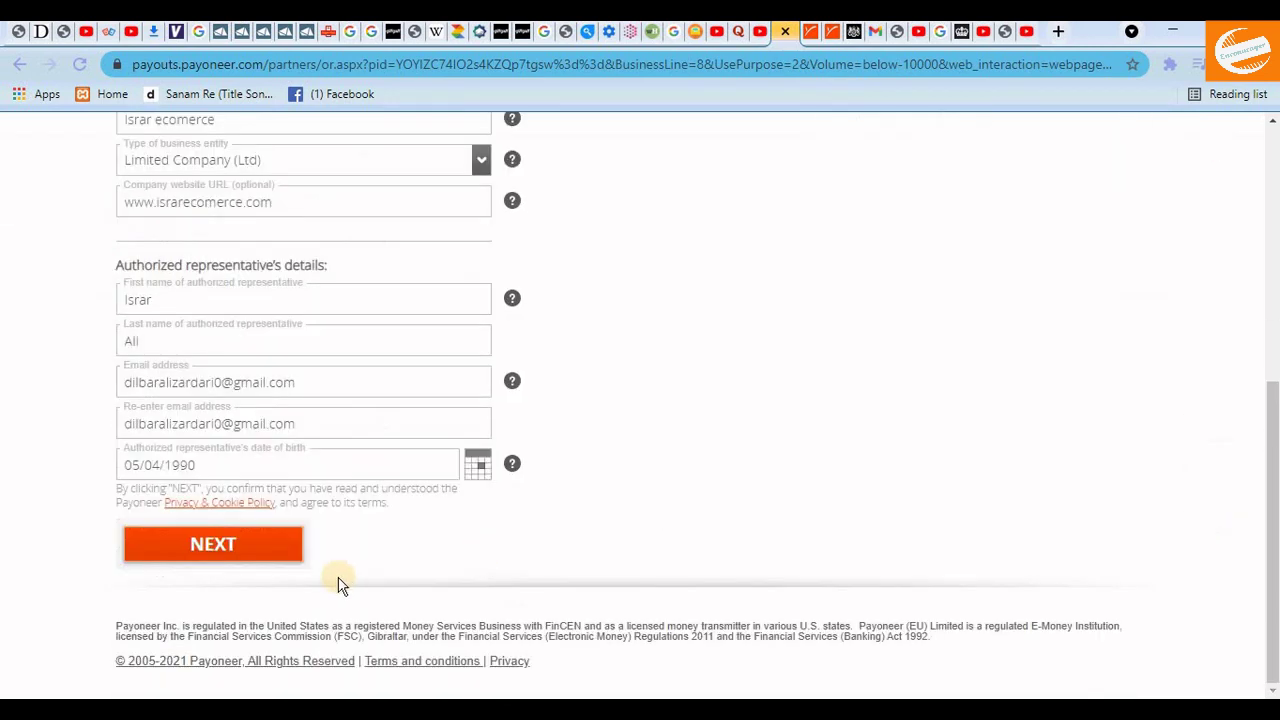
left_click(153, 539)
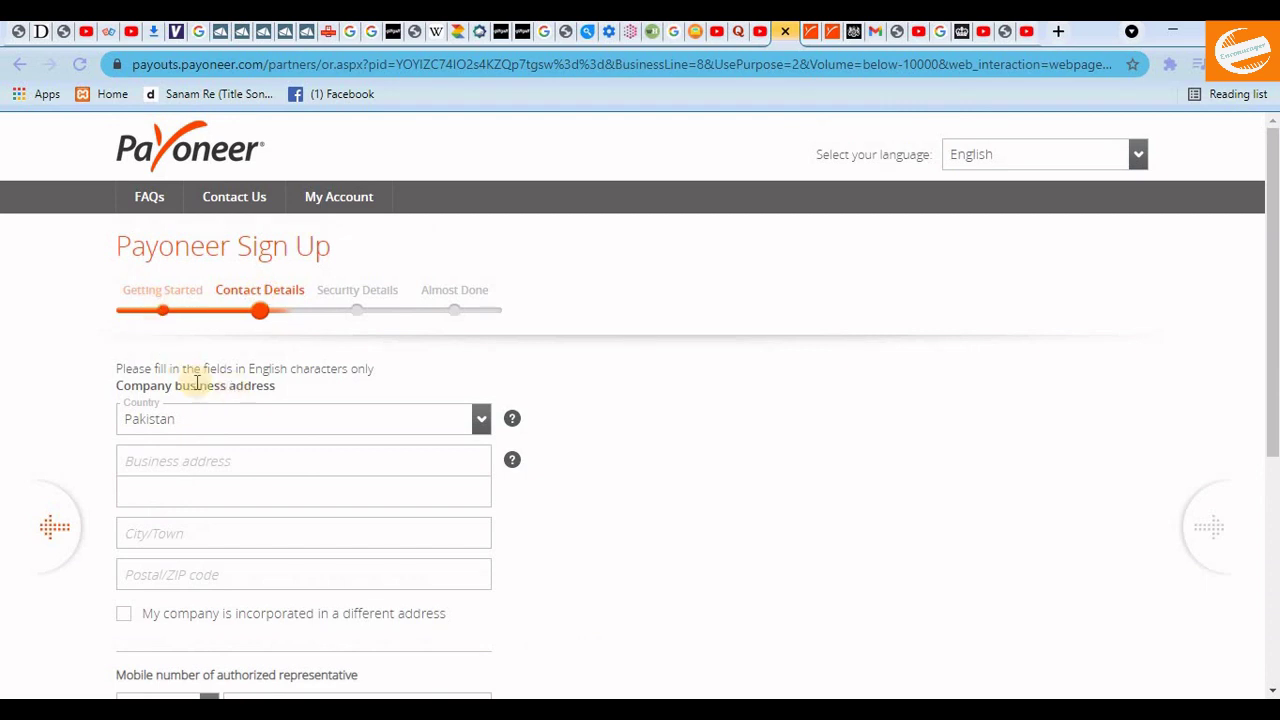
- Type the company's business street address, then its City/Town and Postal/ZIP code
scroll(371, 394, "down", 2)
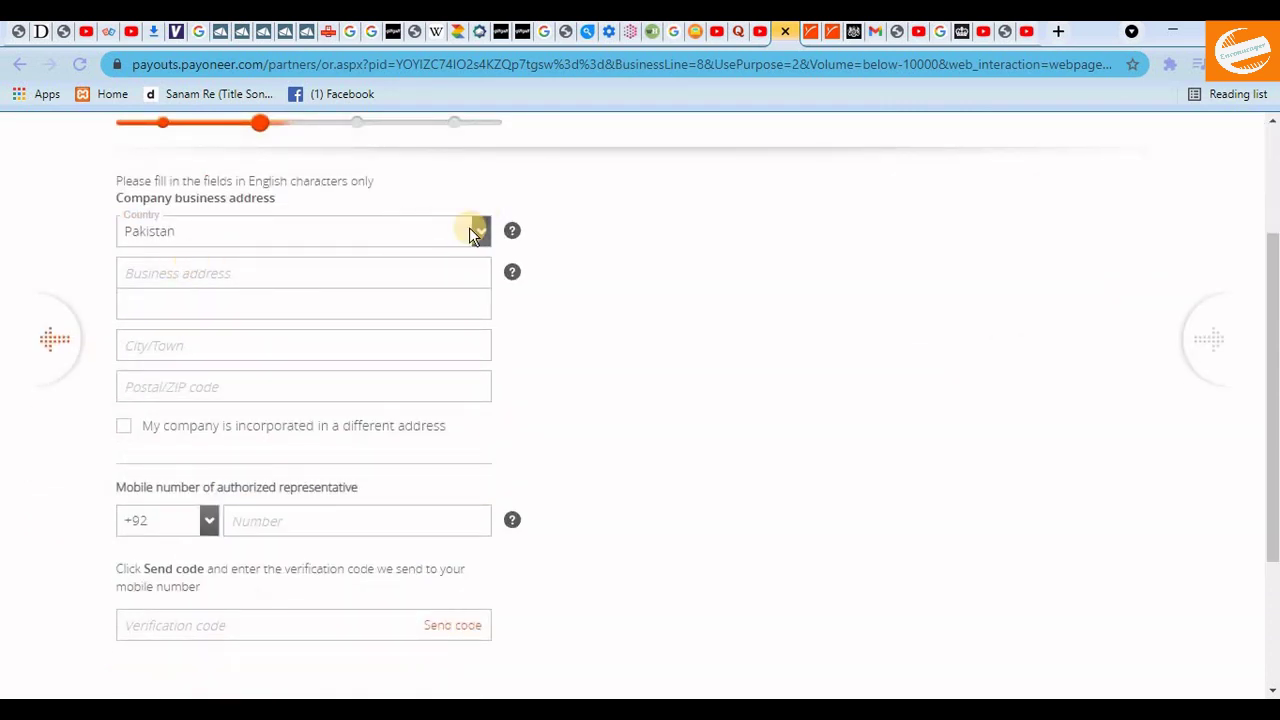
left_click(403, 285)
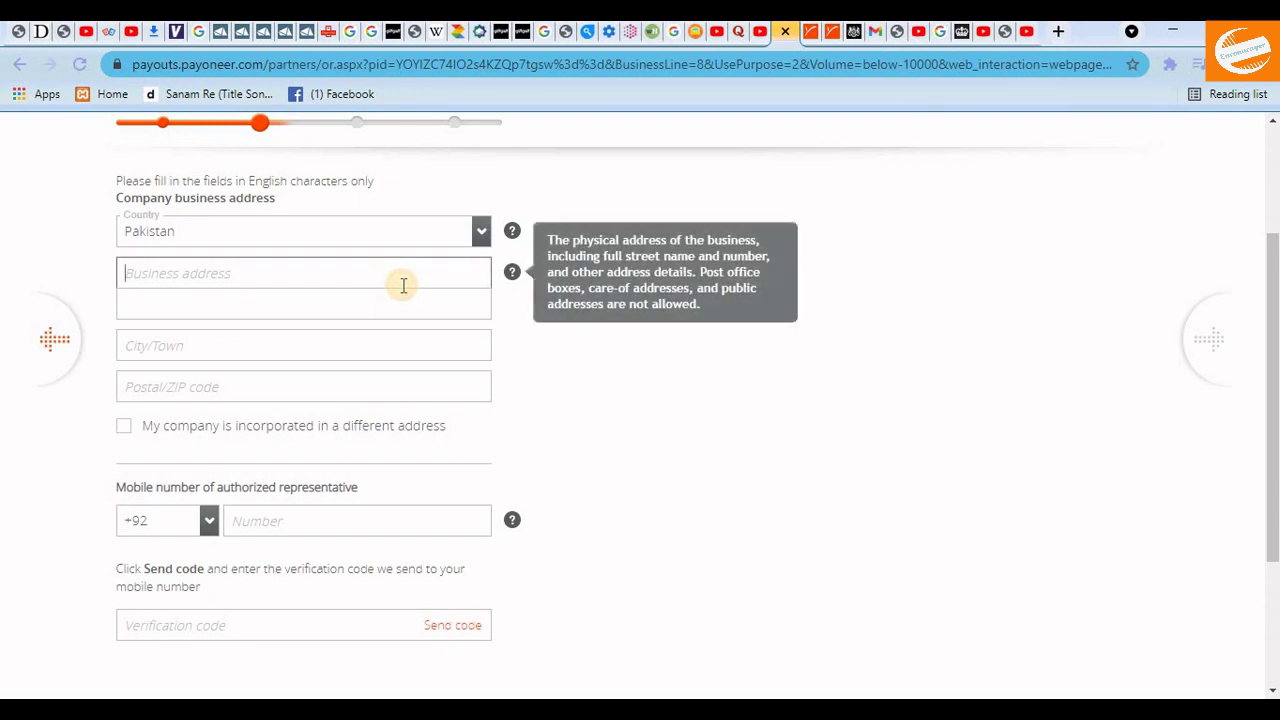
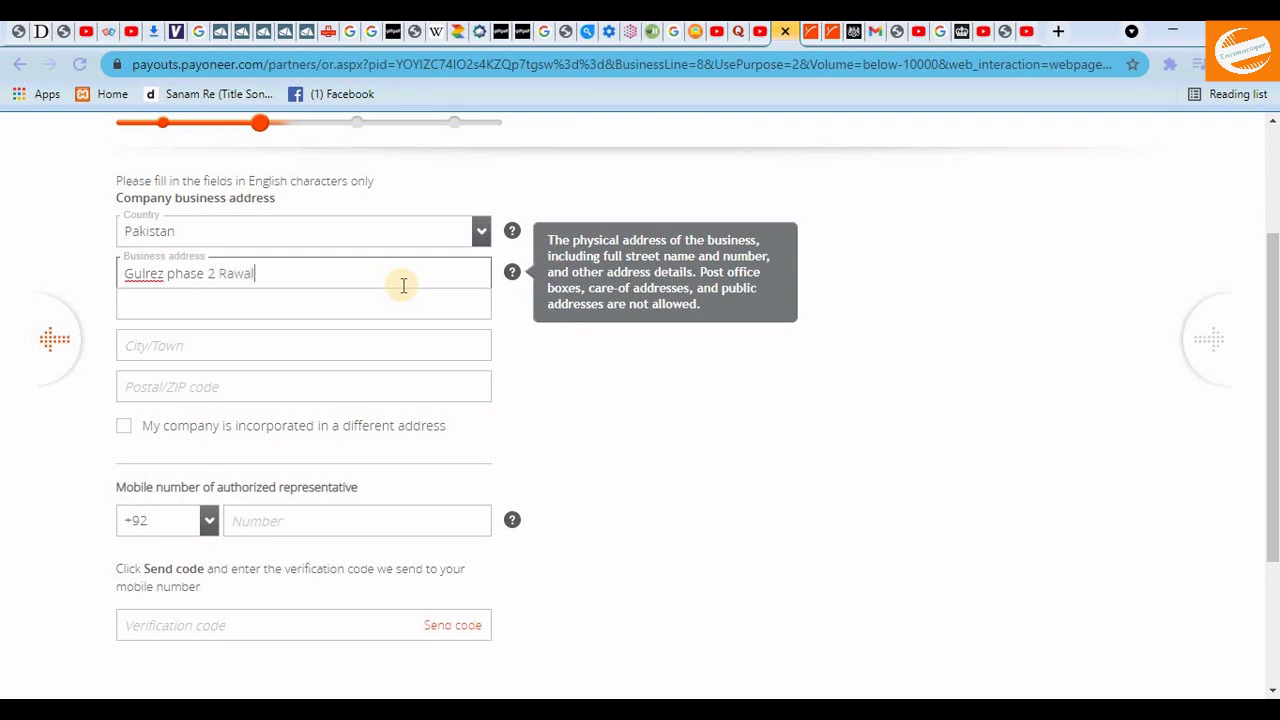
key("Tab")
key("Tab")
type("R")
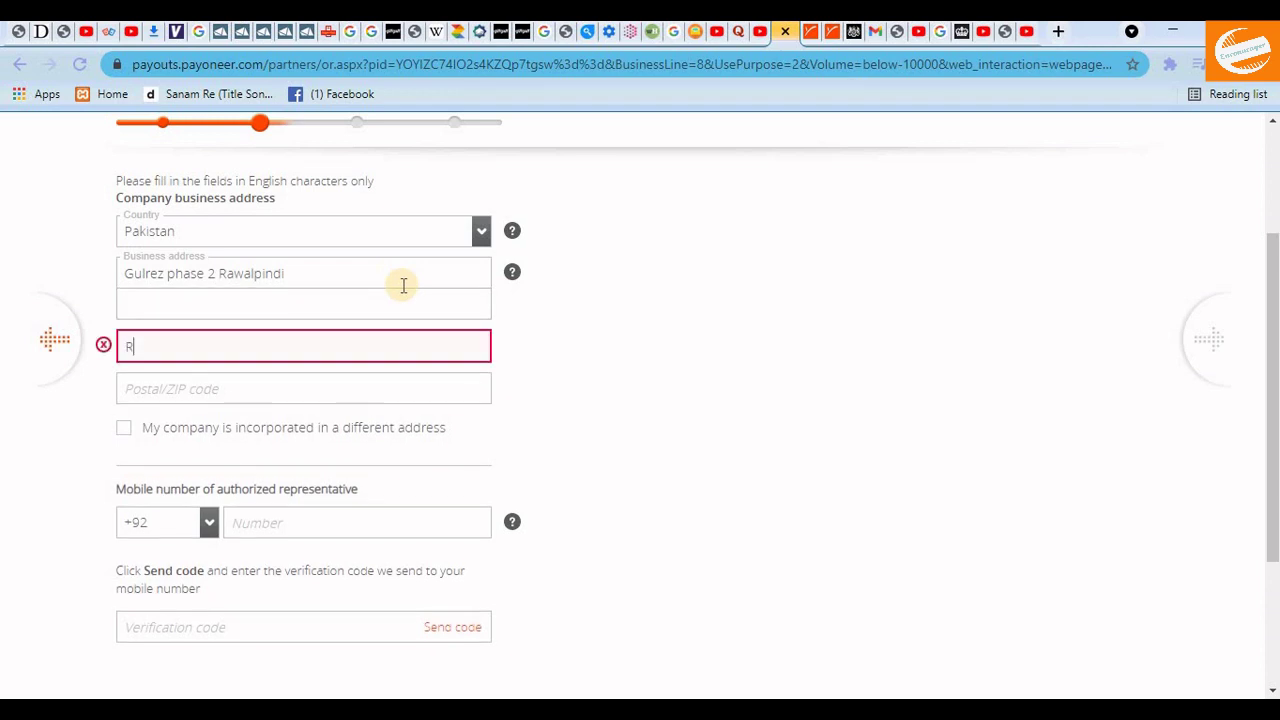
type("awalpindi")
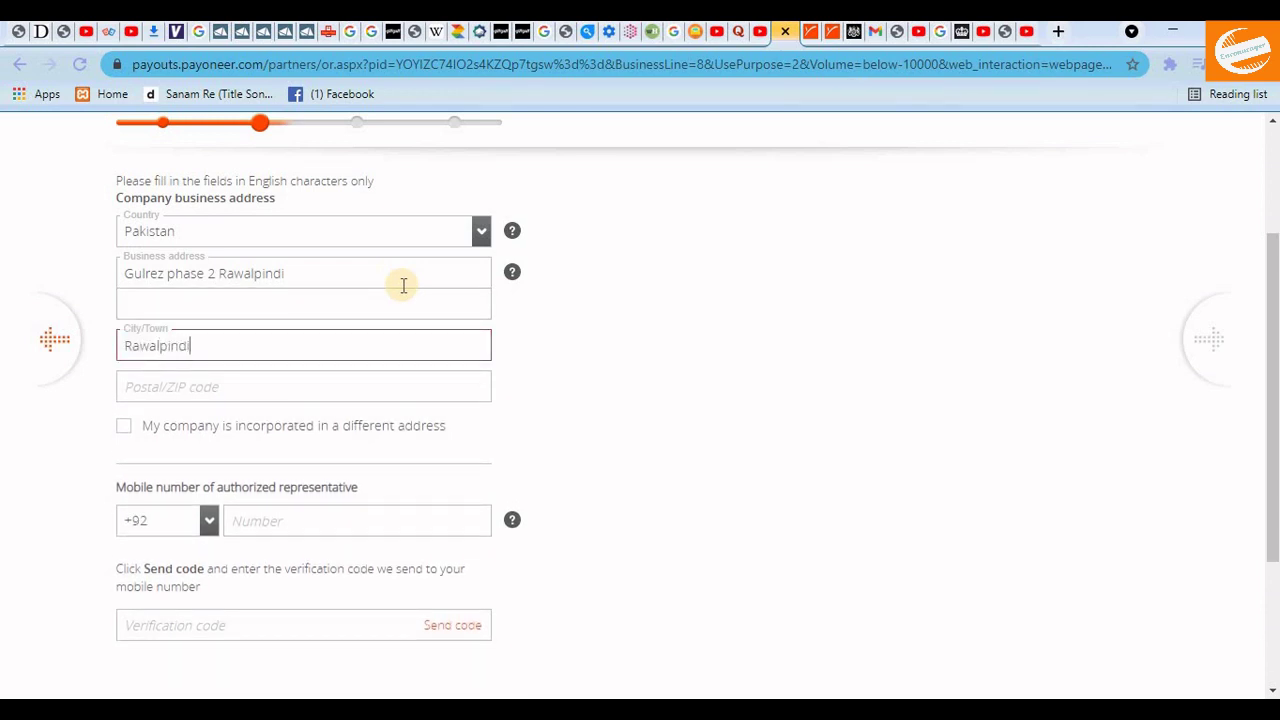
key("Tab")
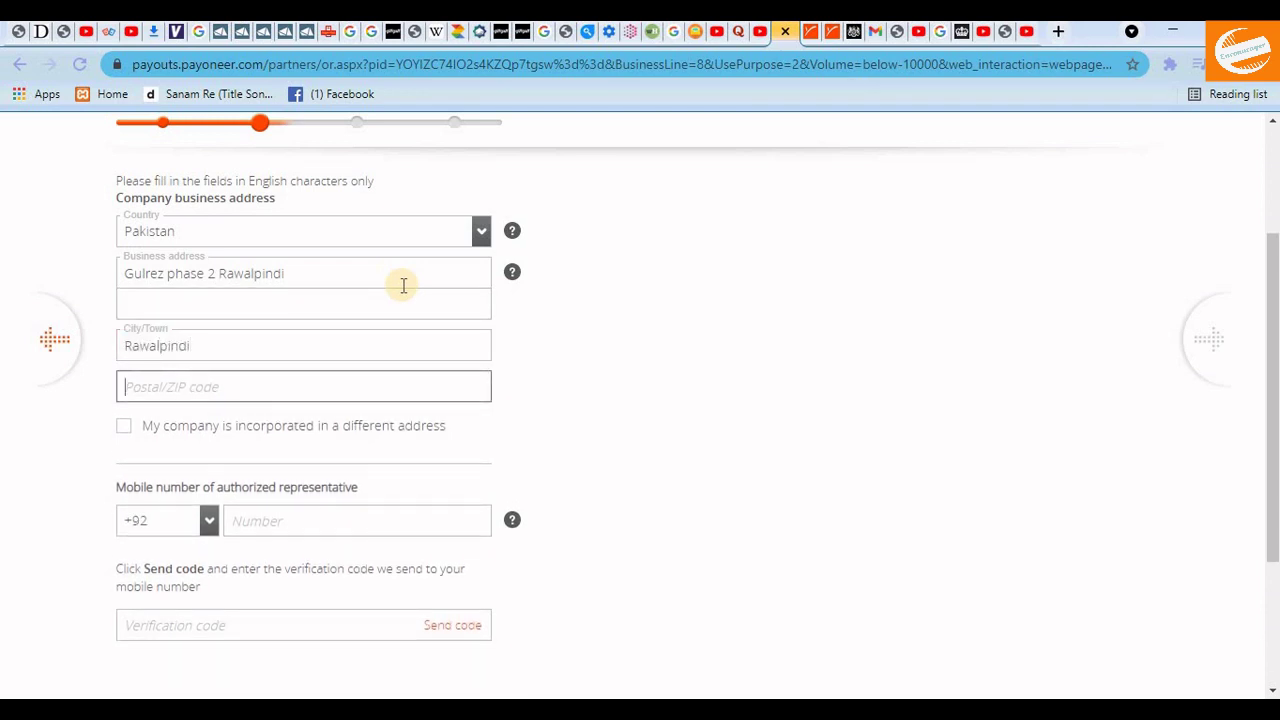
type("44")
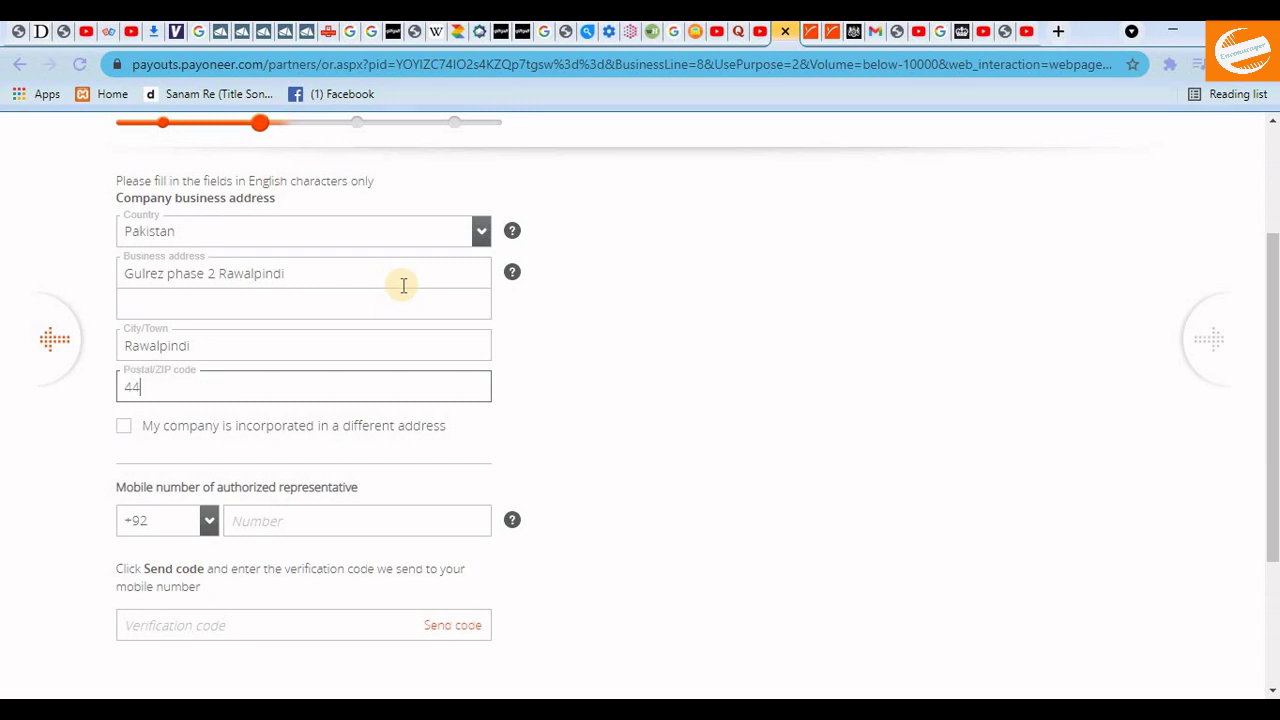
type("600")
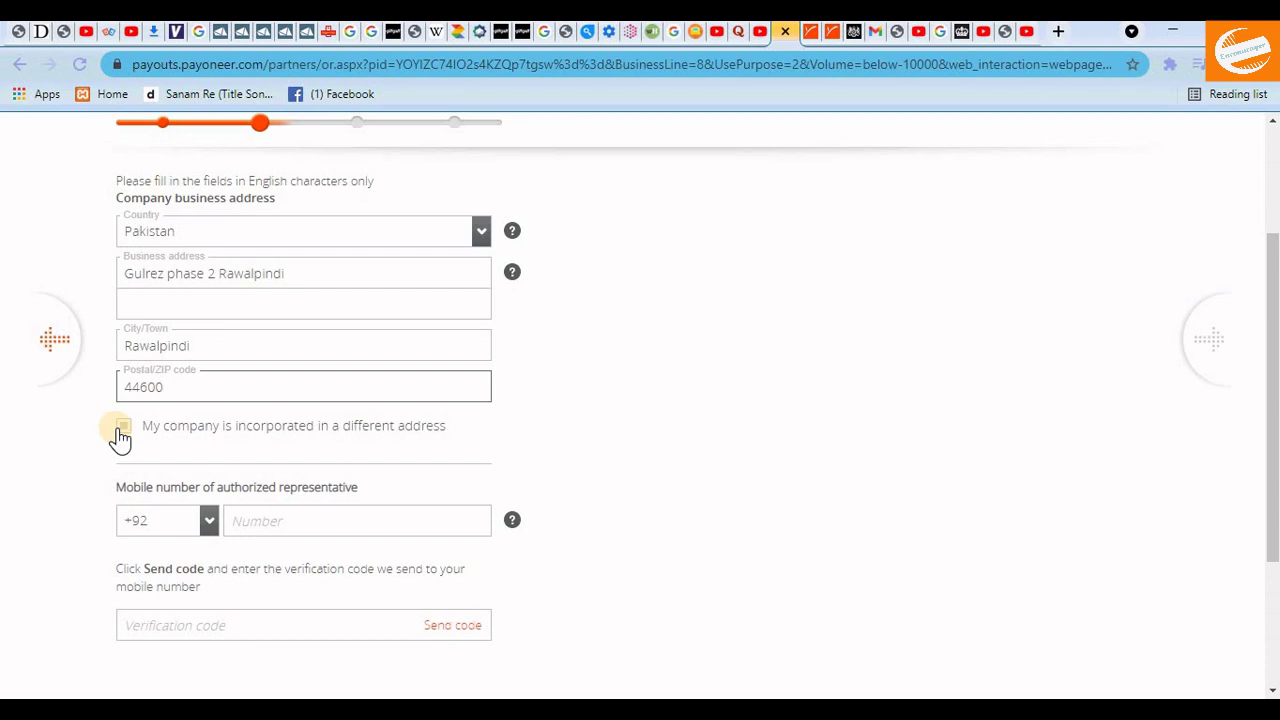
- Enter the mobile number, send and enter the SMS verification code, then submit with NEXT
left_click(309, 521)
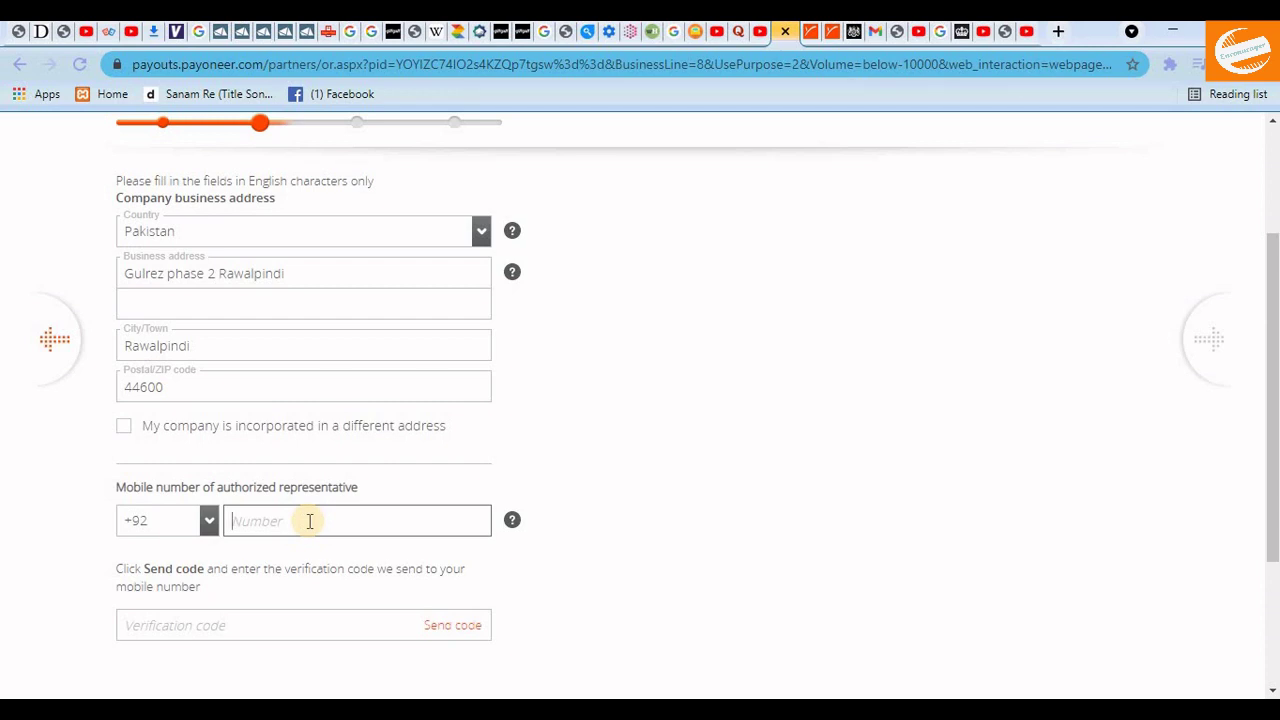
type("3")
type("1234567")
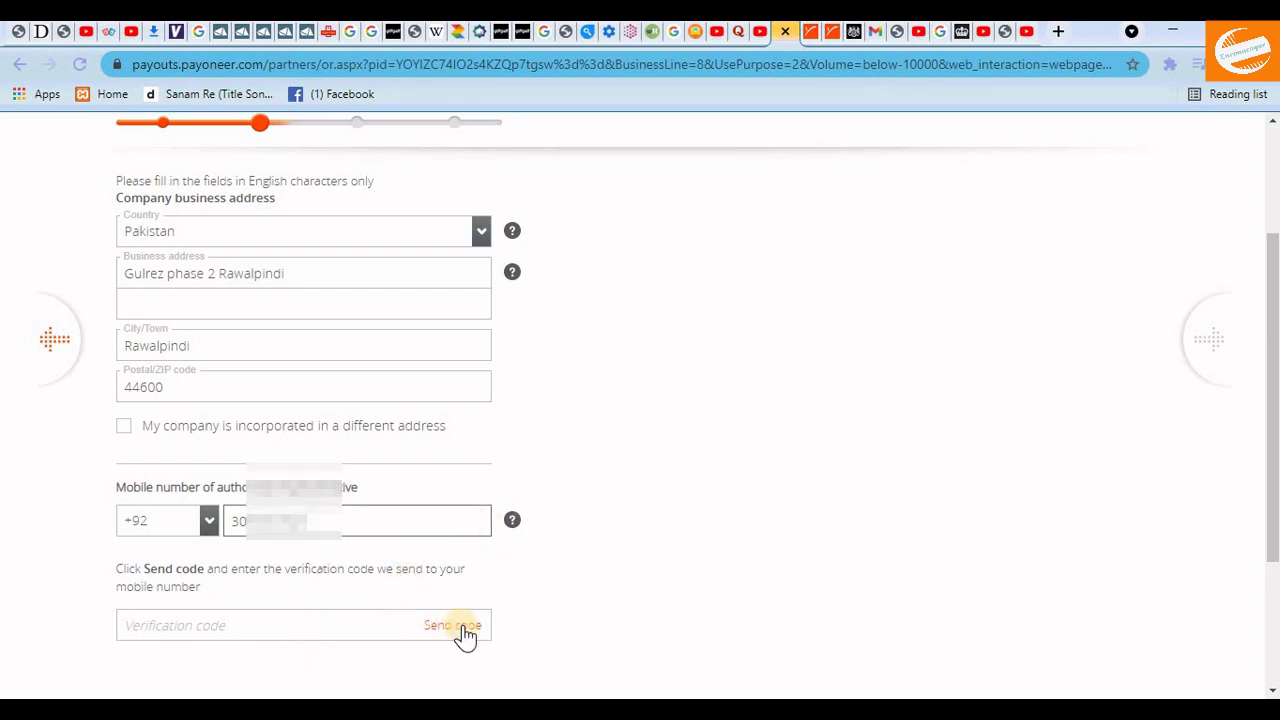
left_click(237, 628)
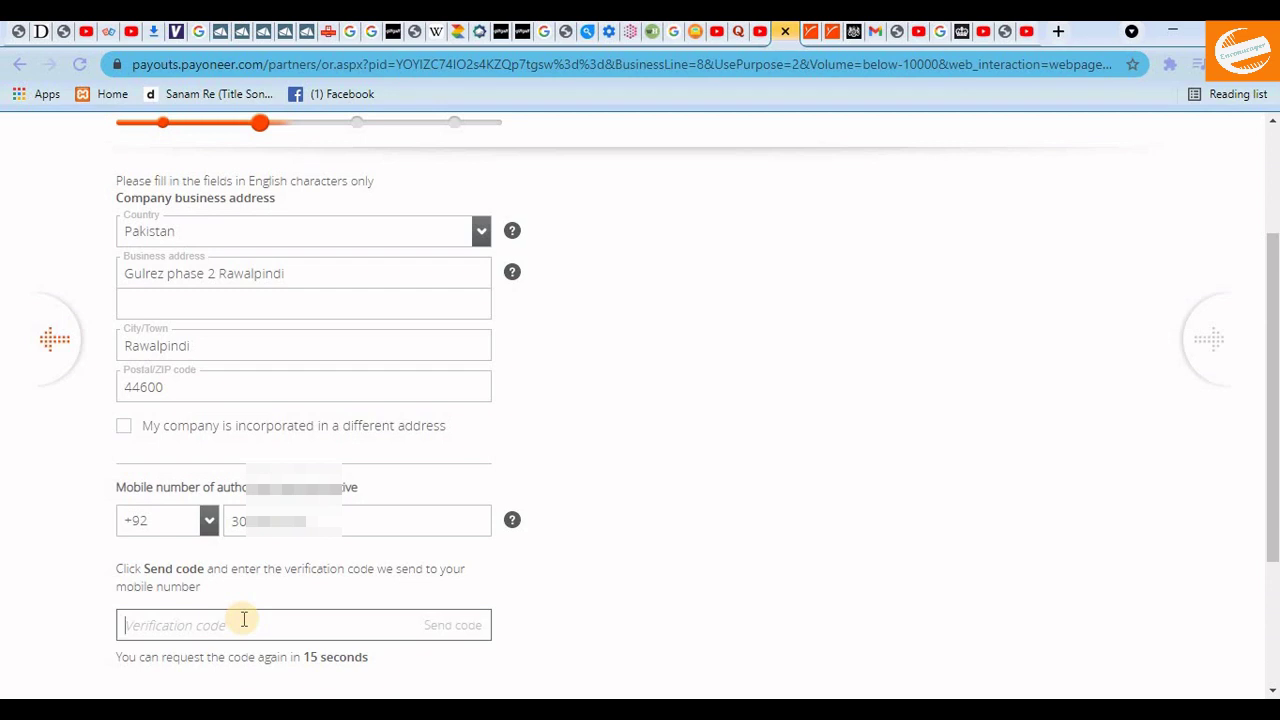
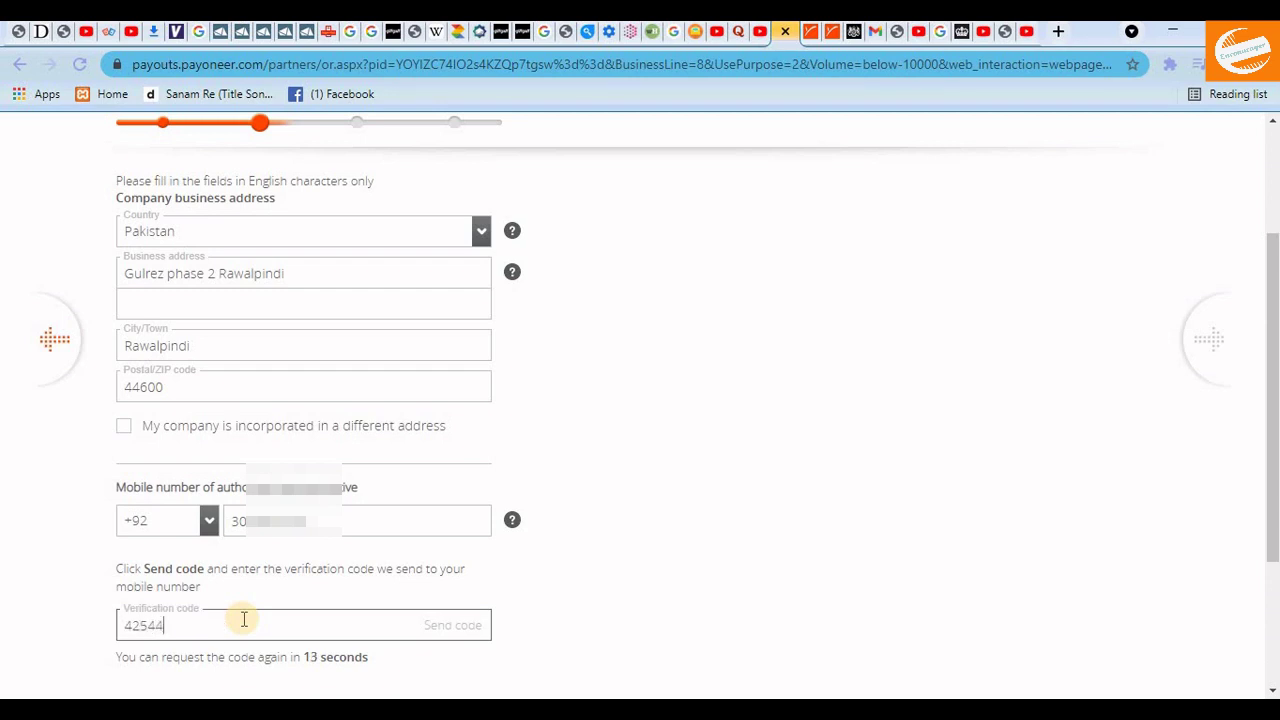
scroll(266, 622, "down", 2)
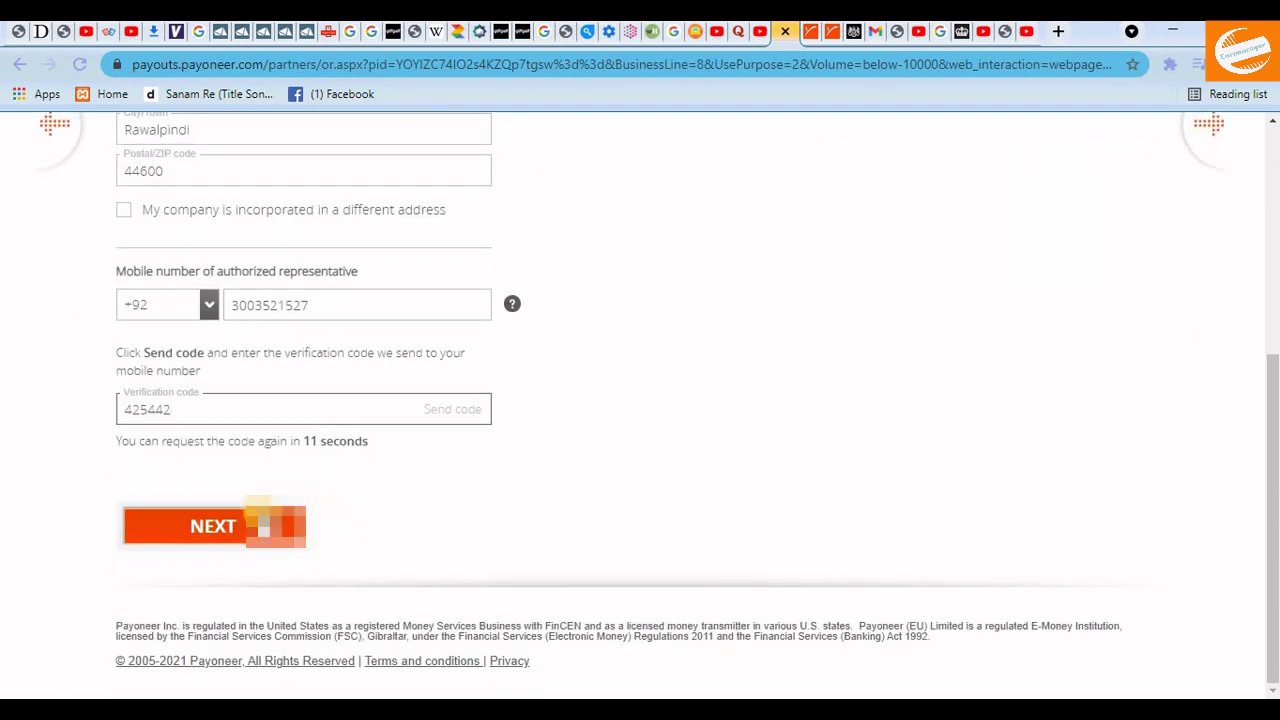
left_click(264, 525)
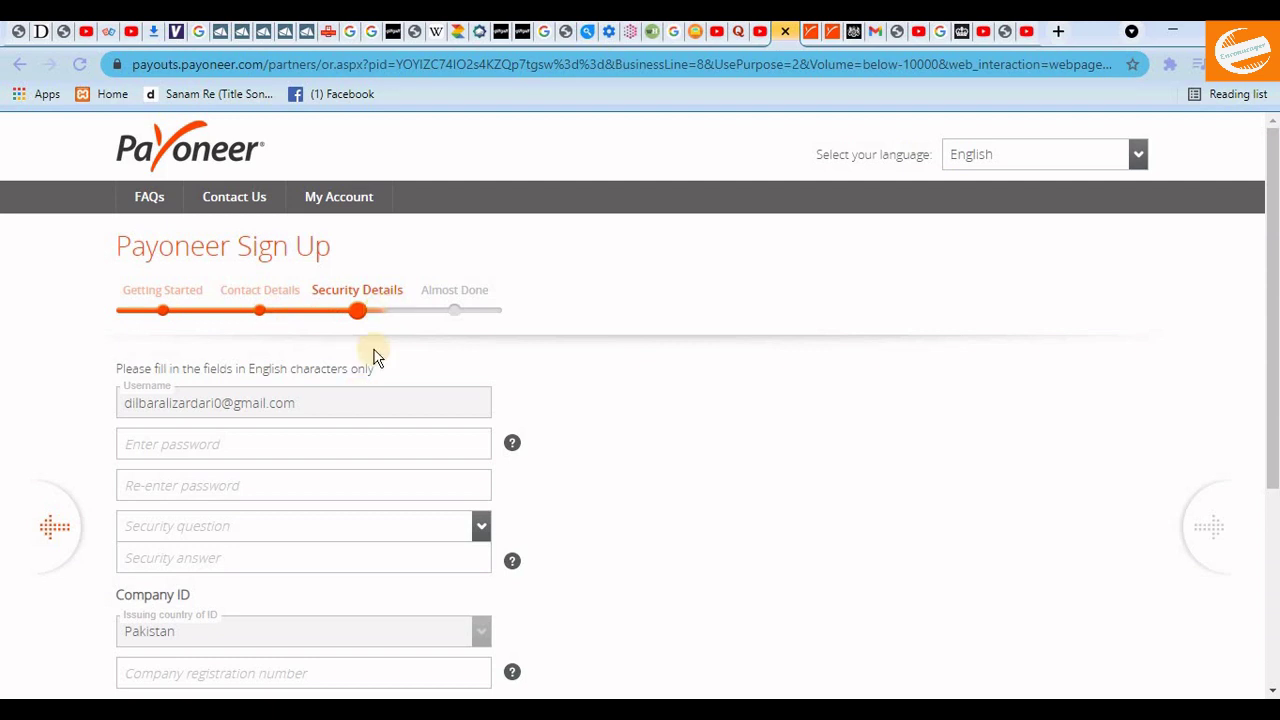
- Scroll through the Security Details step and place the cursor in the Enter password field
scroll(410, 397, "down", 2)
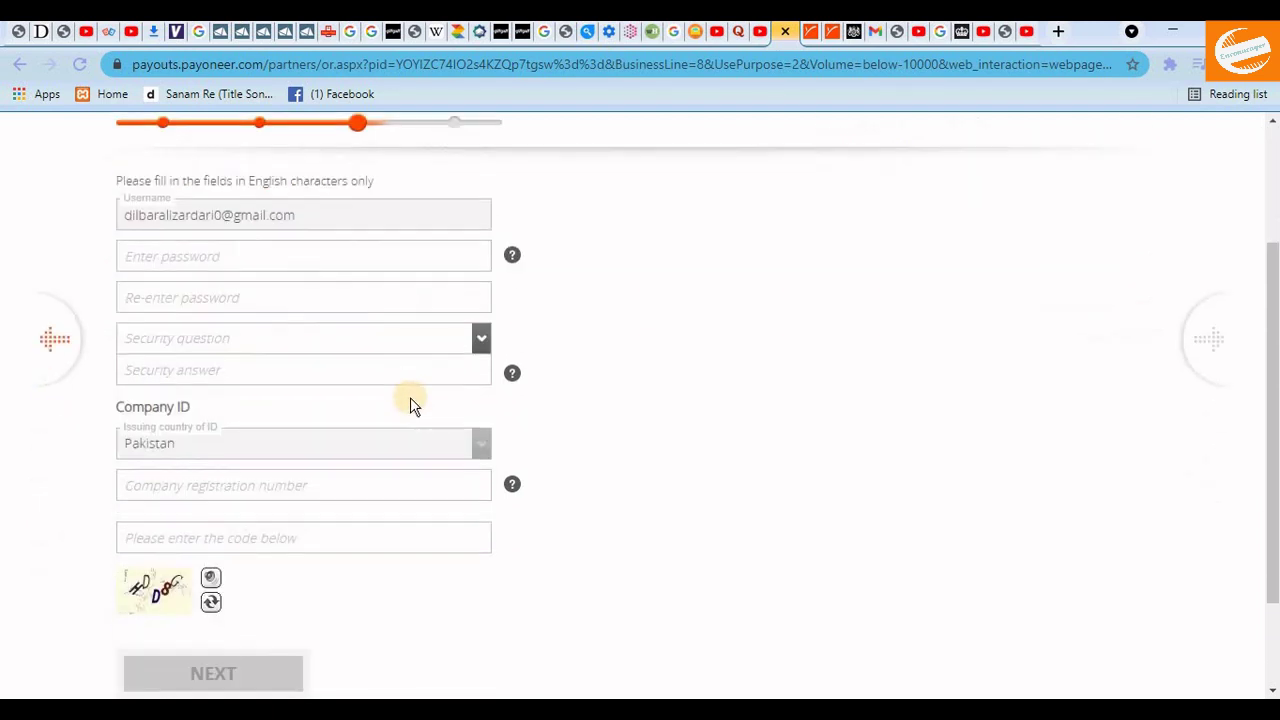
scroll(410, 400, "down", 1)
scroll(410, 400, "up", 2)
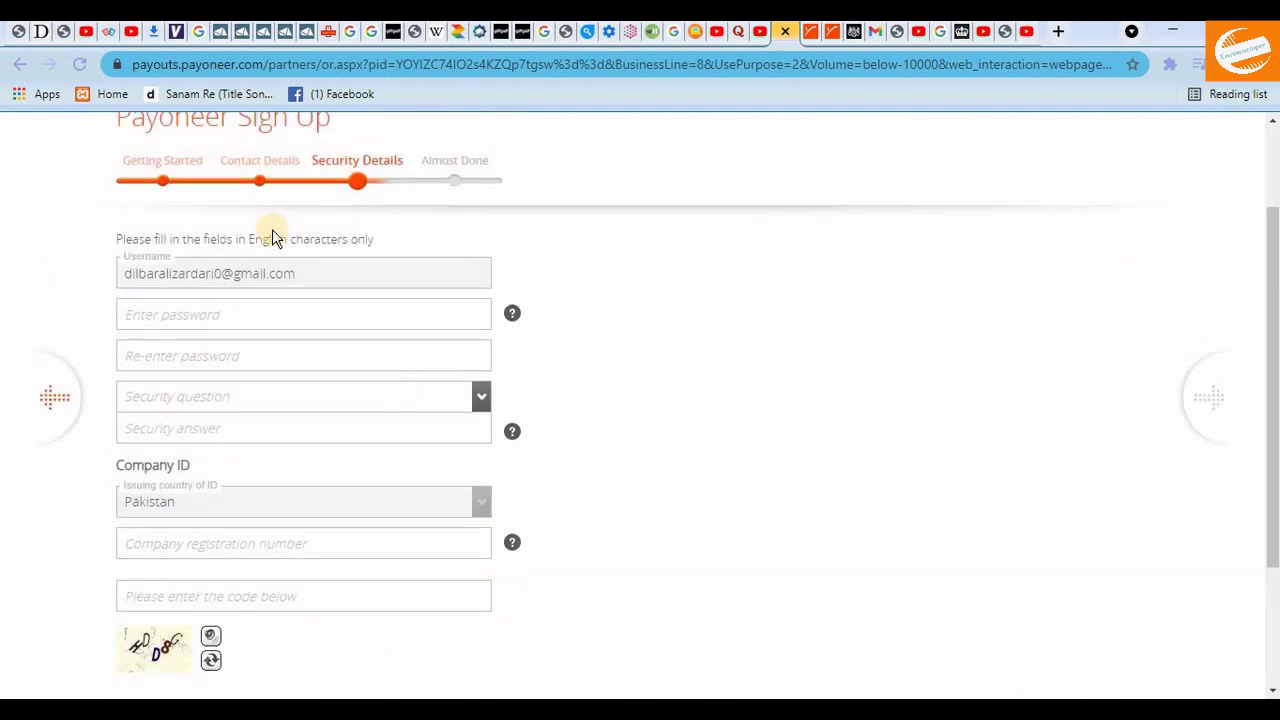
left_click(270, 313)
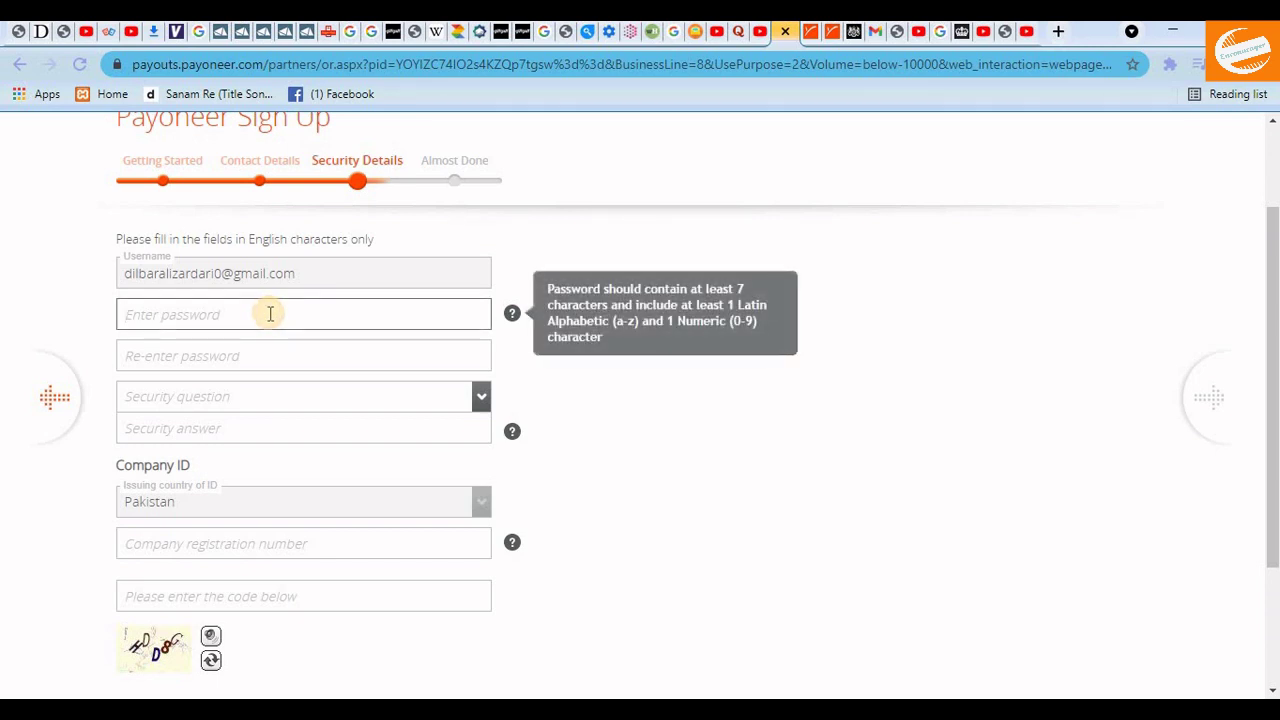
scroll(306, 477, "down", 2)
scroll(306, 478, "up", 3)
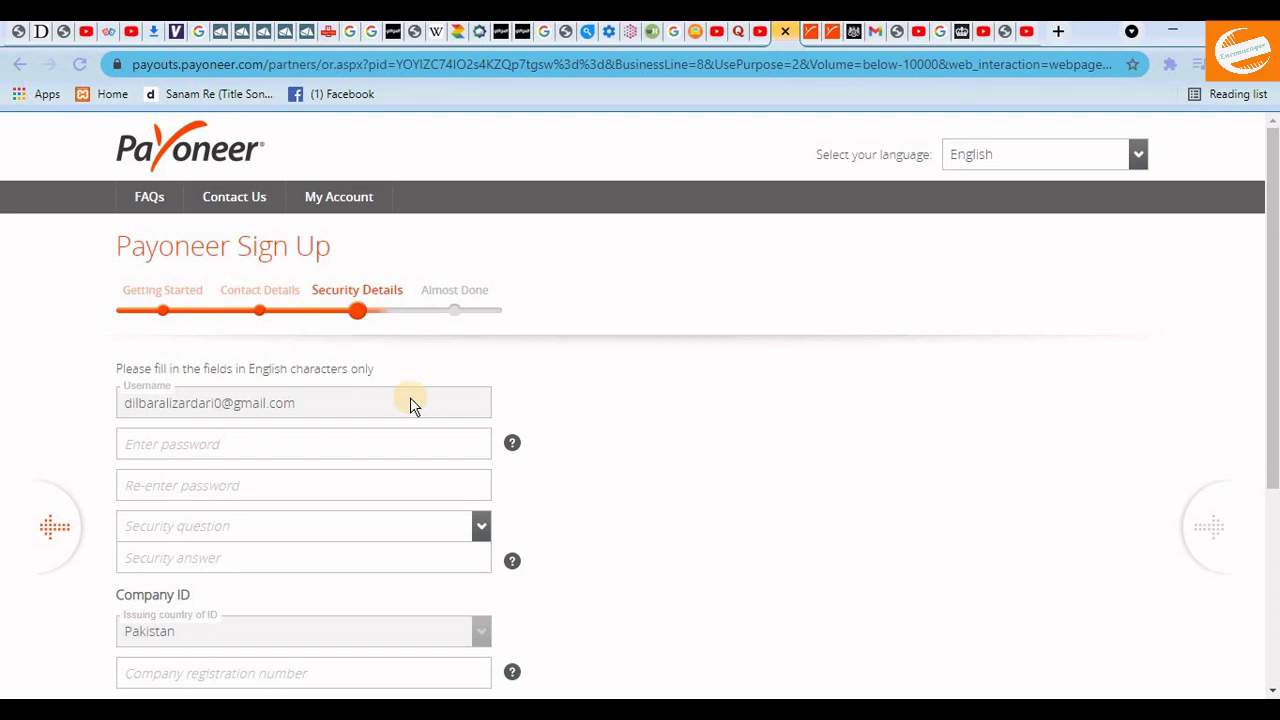
scroll(410, 400, "down", 2)
scroll(410, 400, "up", 2)
scroll(410, 400, "down", 2)
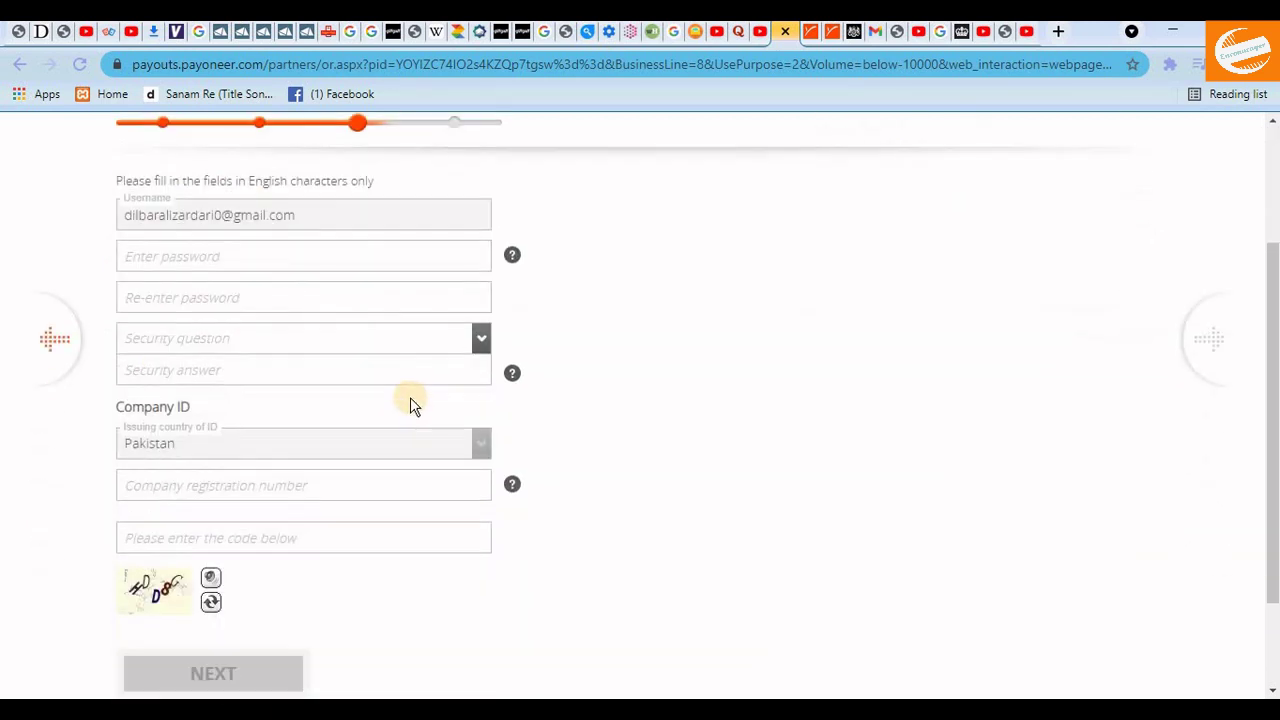
scroll(410, 400, "down", 1)
scroll(410, 400, "up", 2)
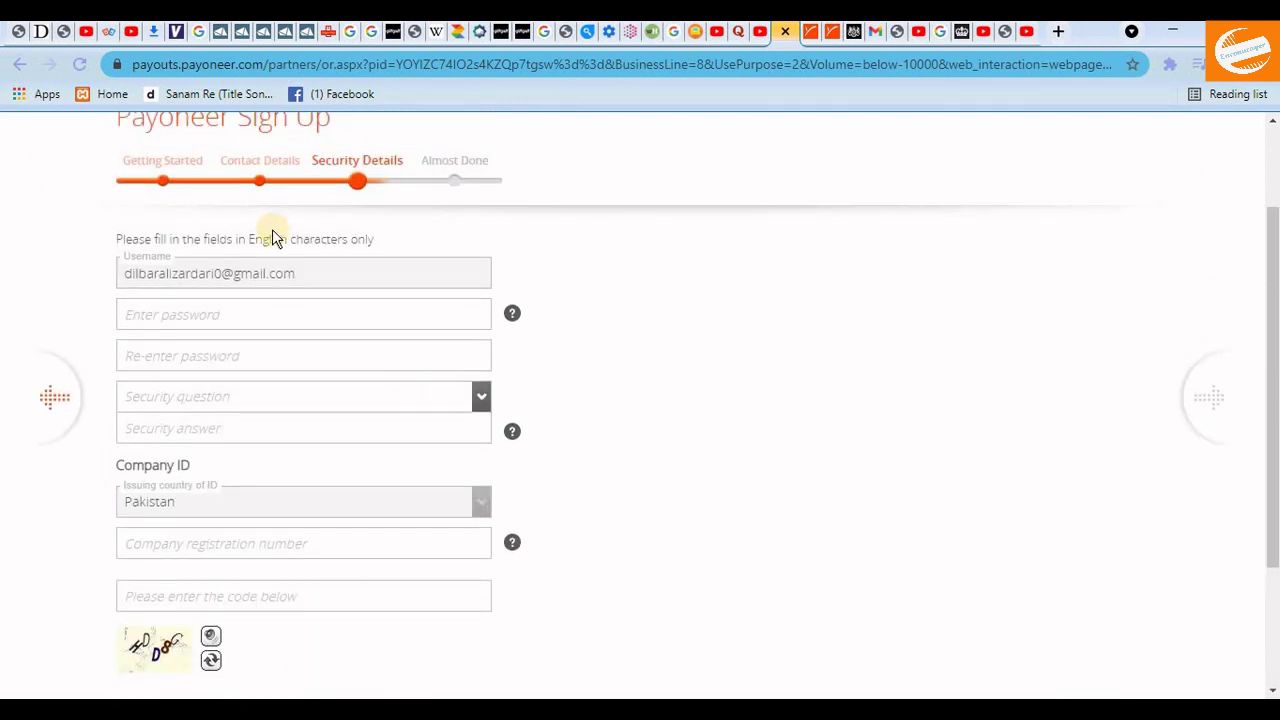
scroll(266, 311, "up", 1)
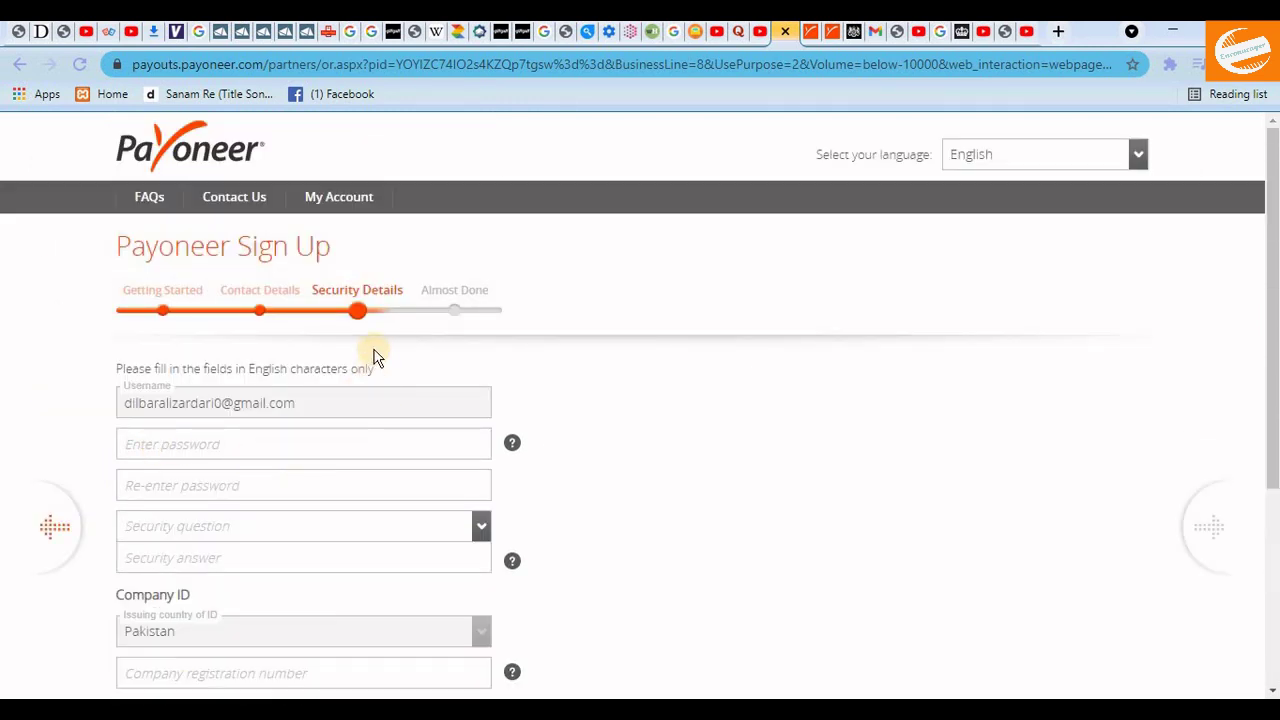
scroll(410, 400, "down", 2)
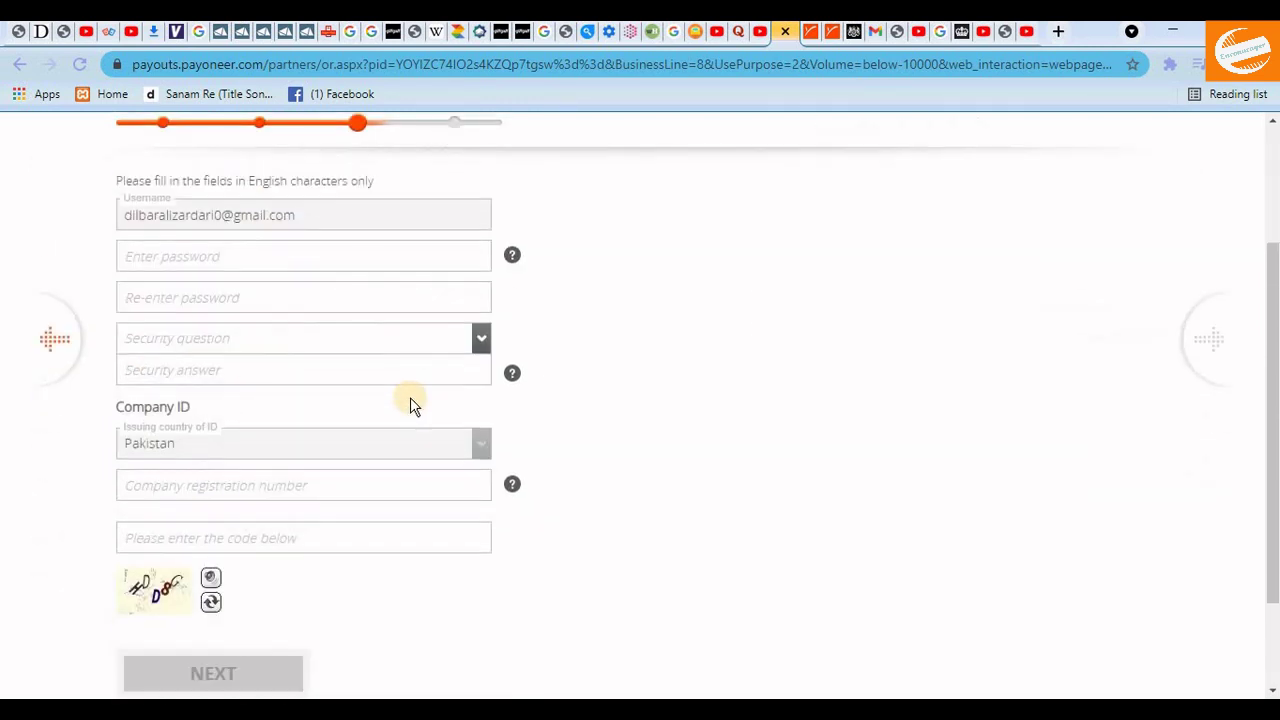
scroll(410, 400, "down", 1)
scroll(410, 400, "up", 2)
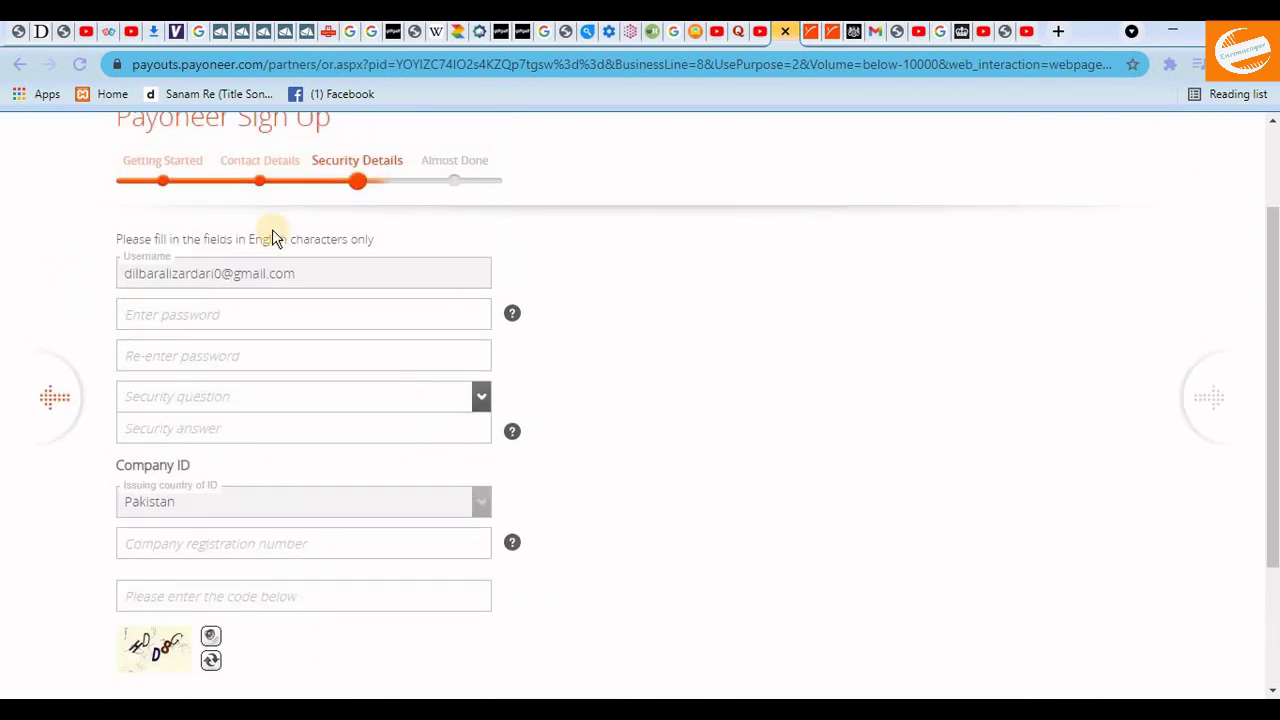
left_click(270, 313)
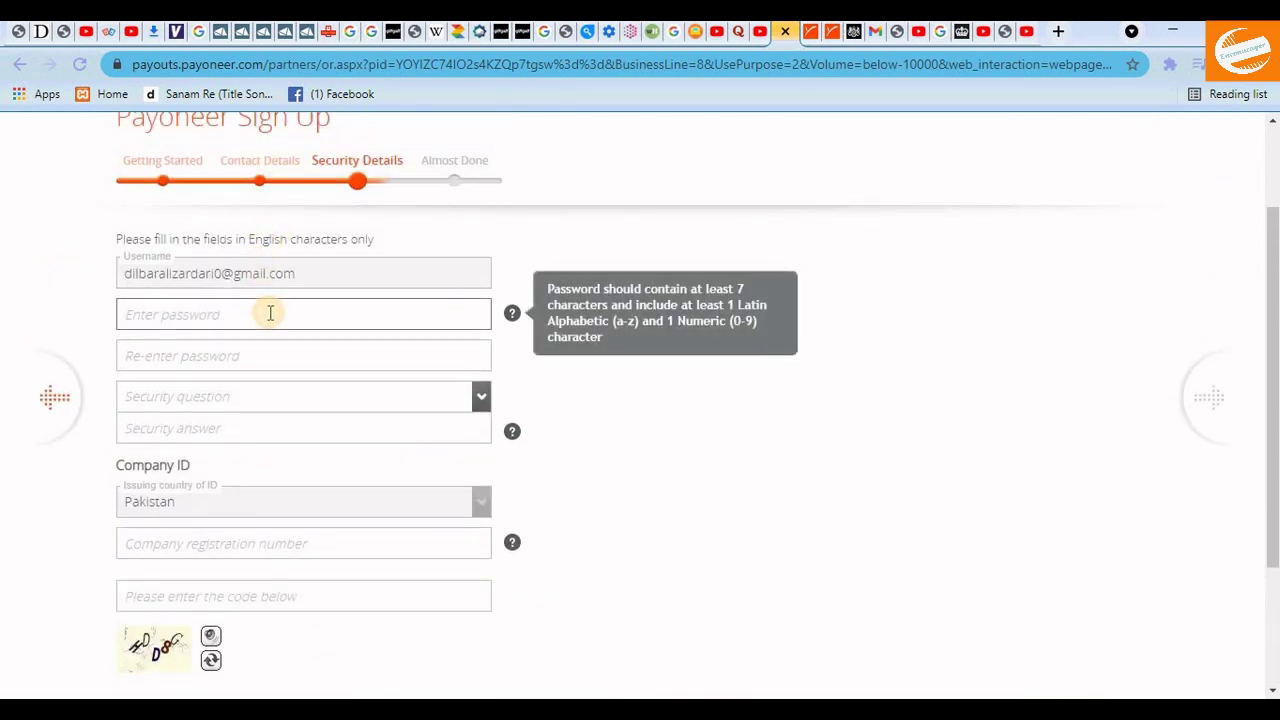
scroll(270, 313, "up", 1)
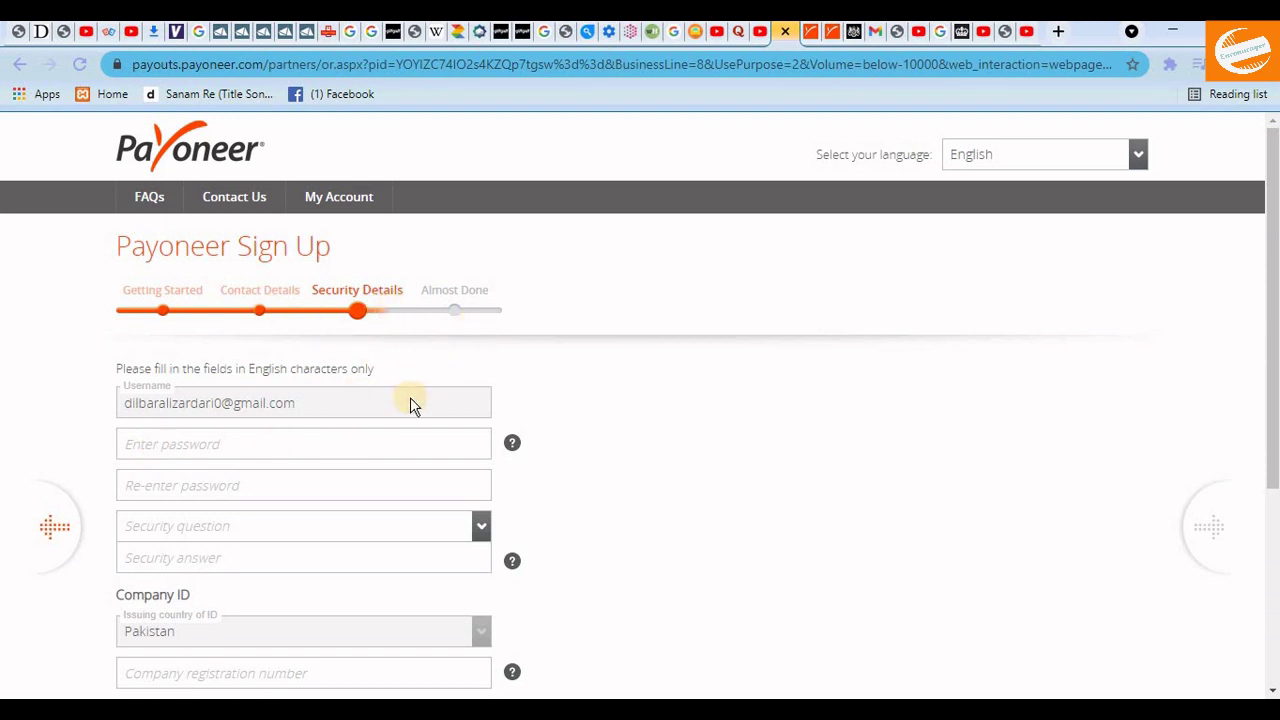
scroll(410, 398, "down", 2)
scroll(410, 400, "down", 1)
scroll(409, 397, "up", 2)
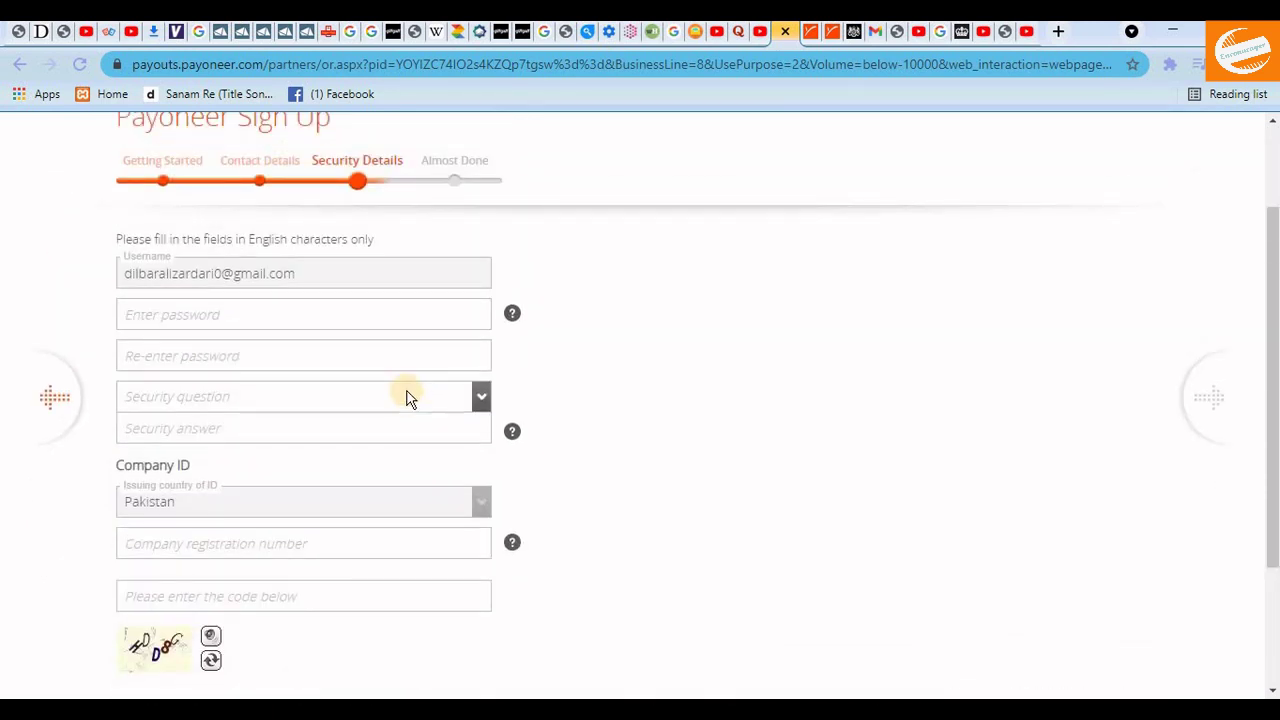
- Choose the grandfather's first name security question, type its answer, and enter the company registration number
left_click(270, 313)
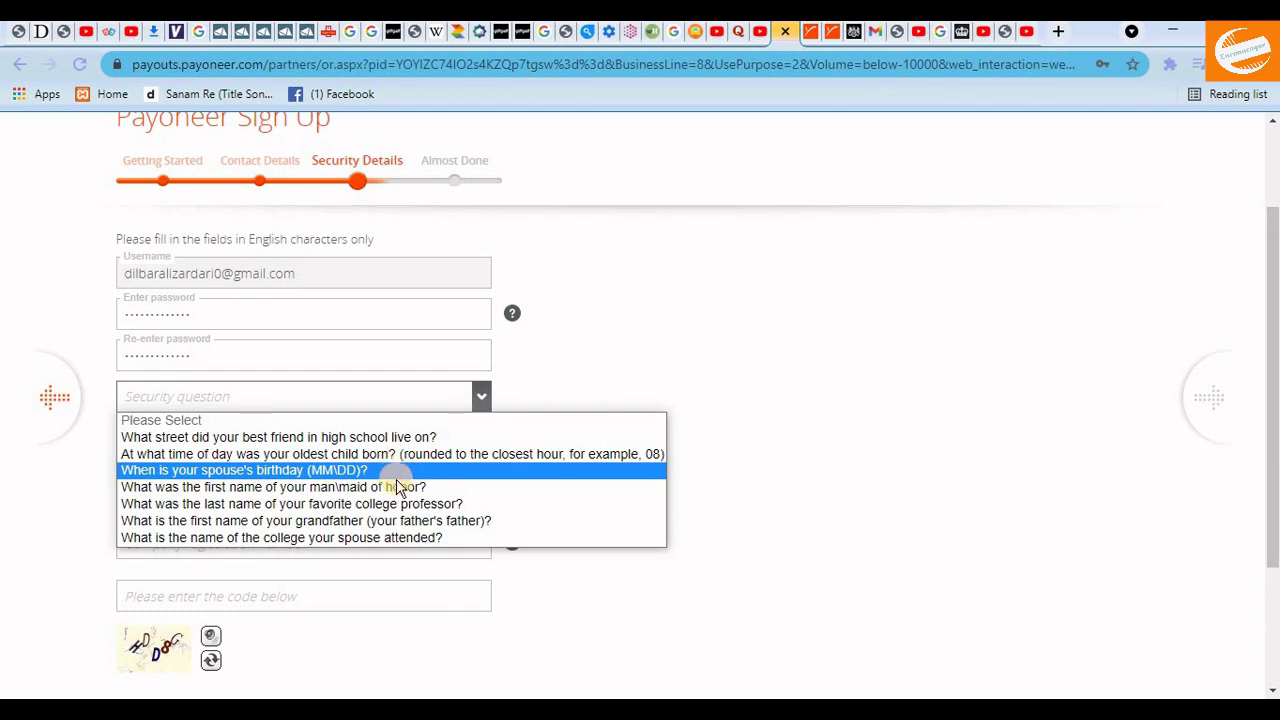
left_click(509, 523)
left_click(282, 428)
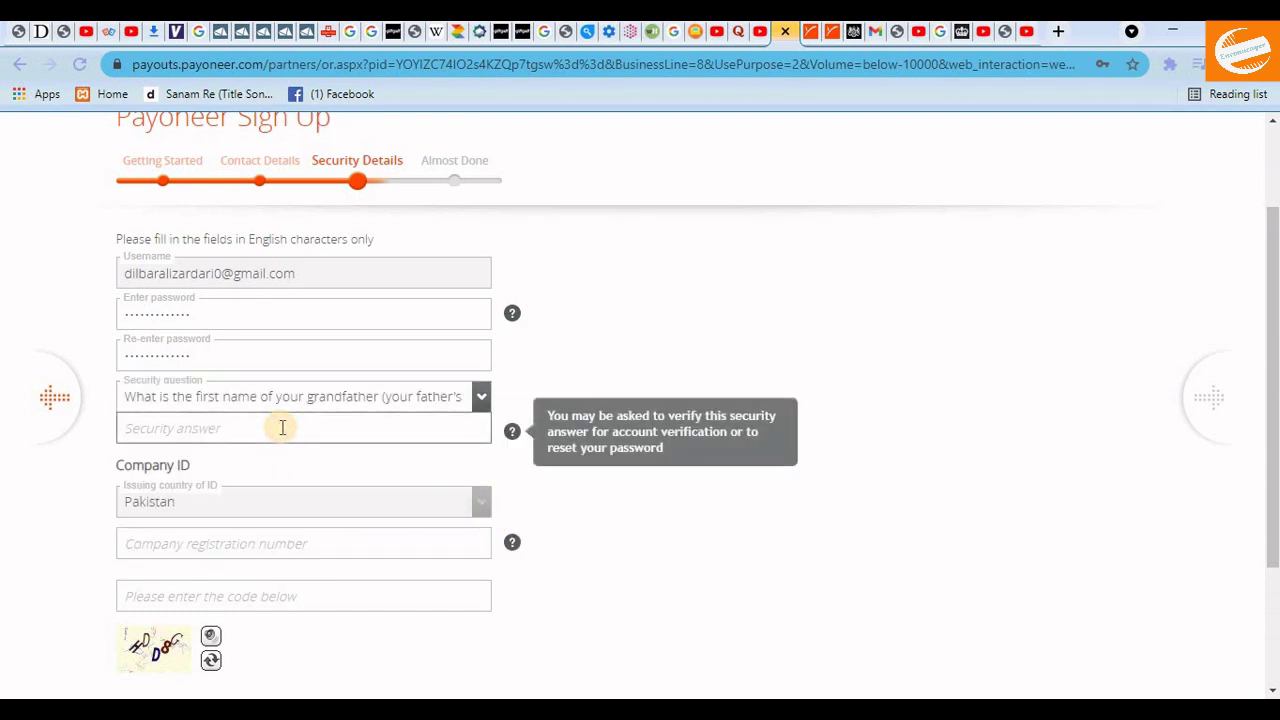
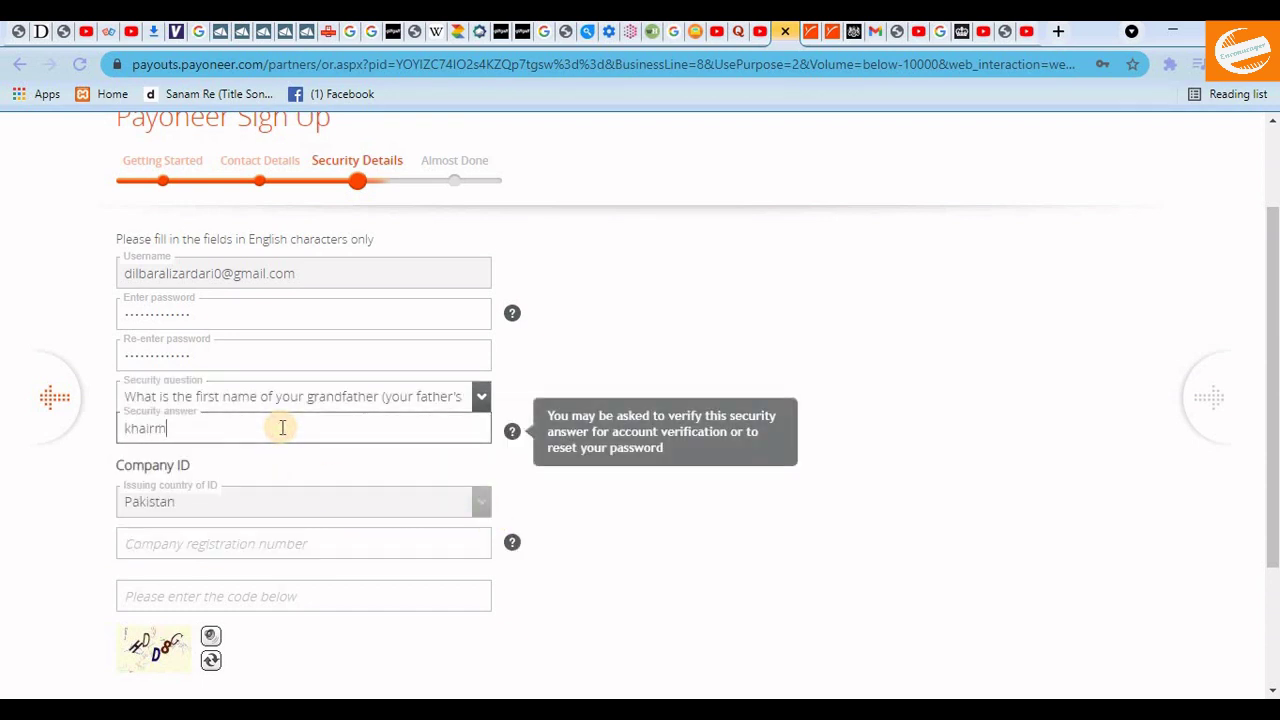
left_click(259, 540)
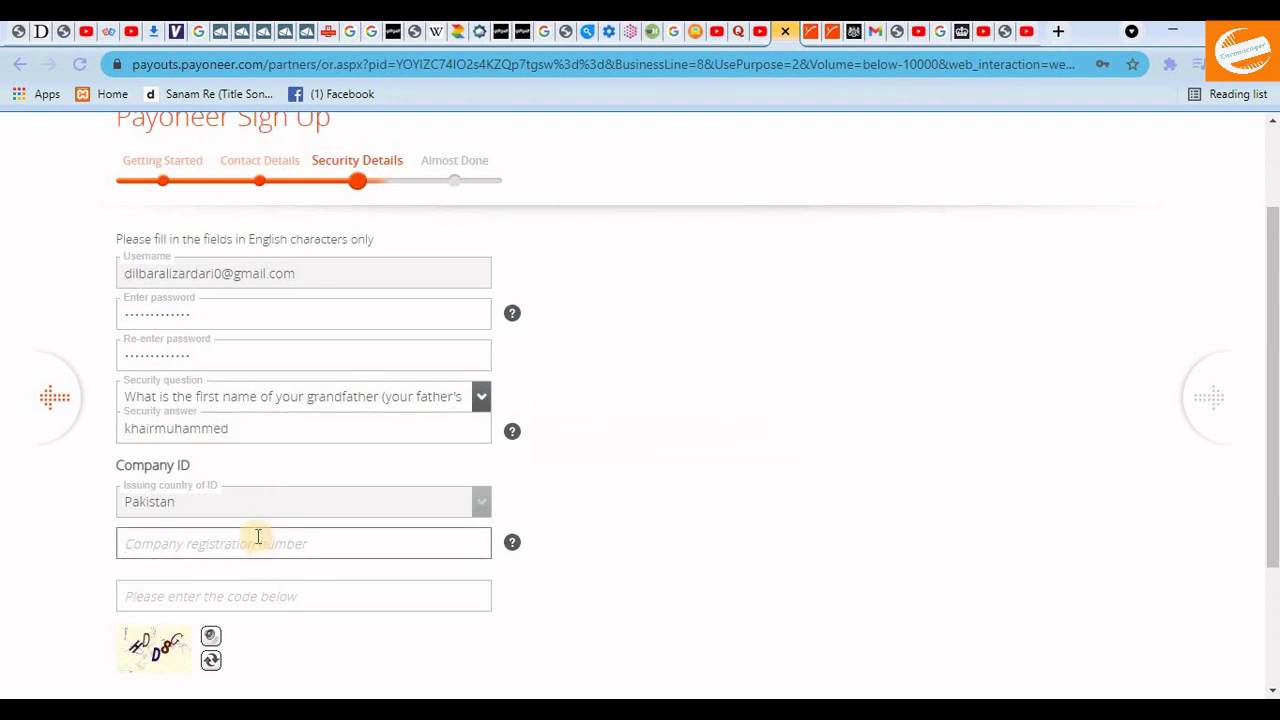
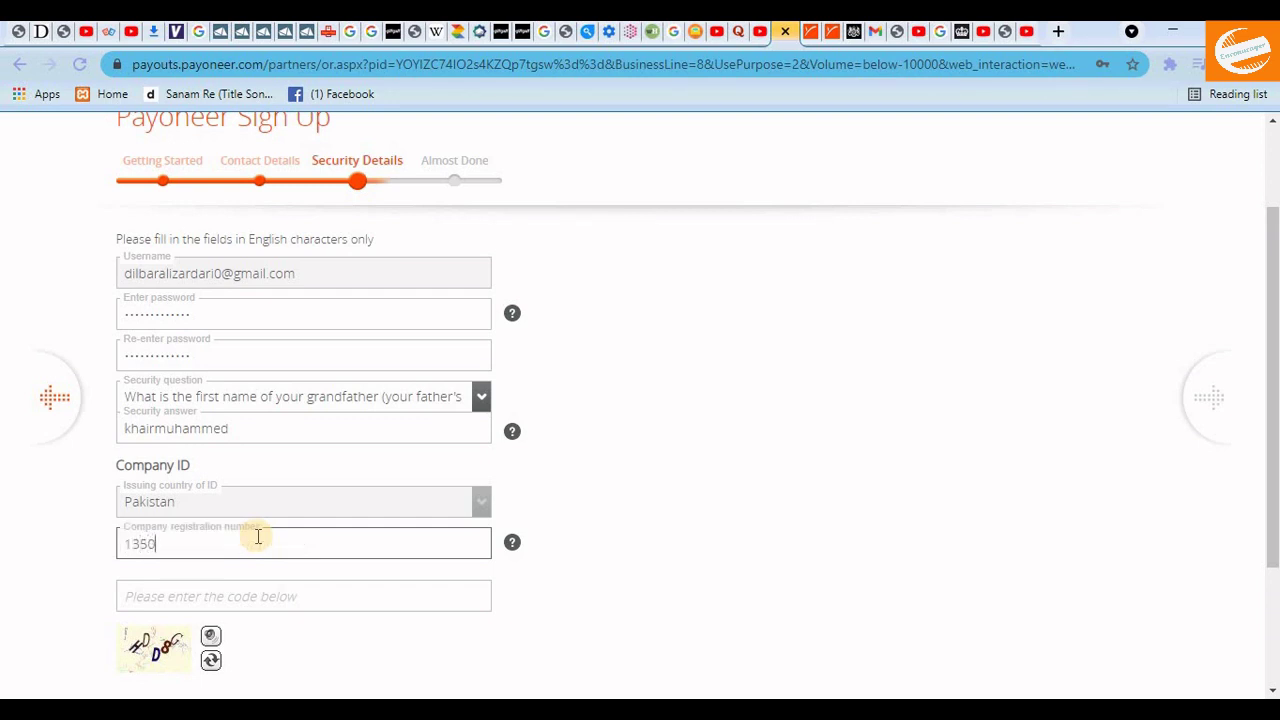
- Type the code shown in the security image, correcting its final letter
left_click(227, 599)
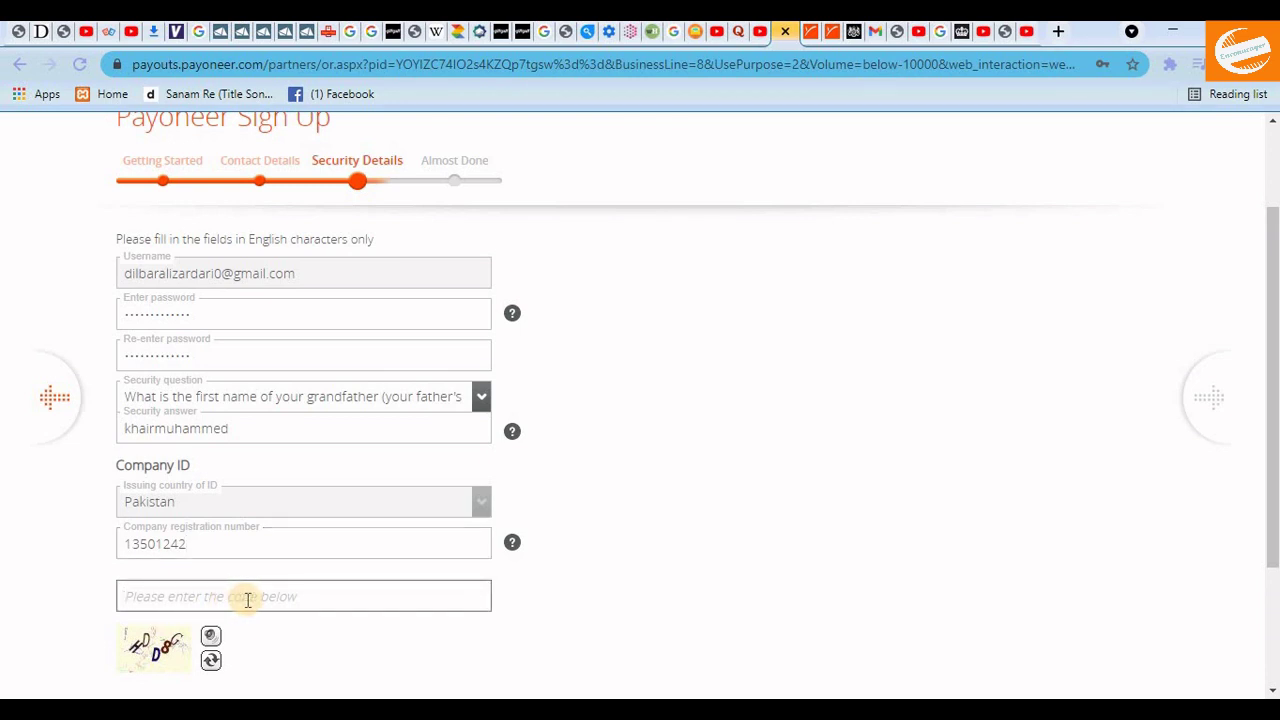
type("HDD")
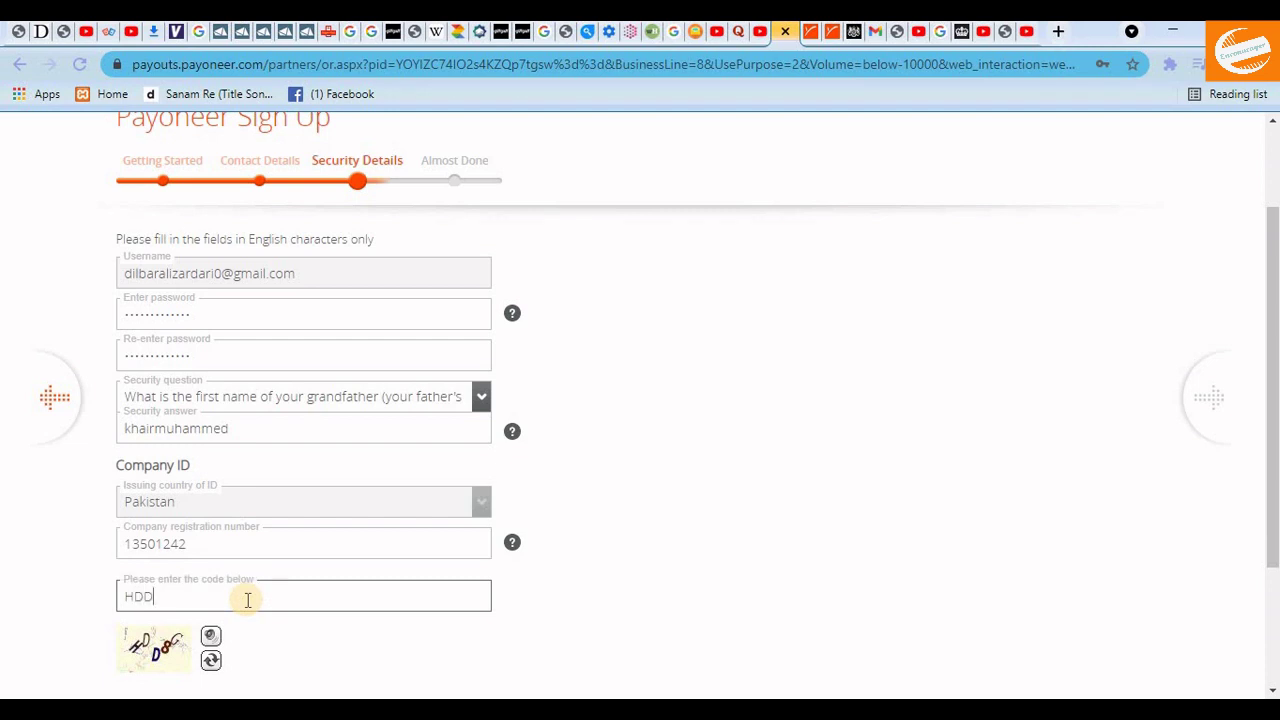
type("8G")
scroll(249, 599, "down", 2)
scroll(249, 599, "up", 2)
key("BackSpace")
key("BackSpace")
type("G")
key("BackSpace")
key("BackSpace")
type("G")
key("BackSpace")
type("G")
scroll(249, 600, "down", 1)
scroll(249, 600, "down", 2)
- Submit the security details with NEXT and look over the loaded bank account form
left_click(222, 548)
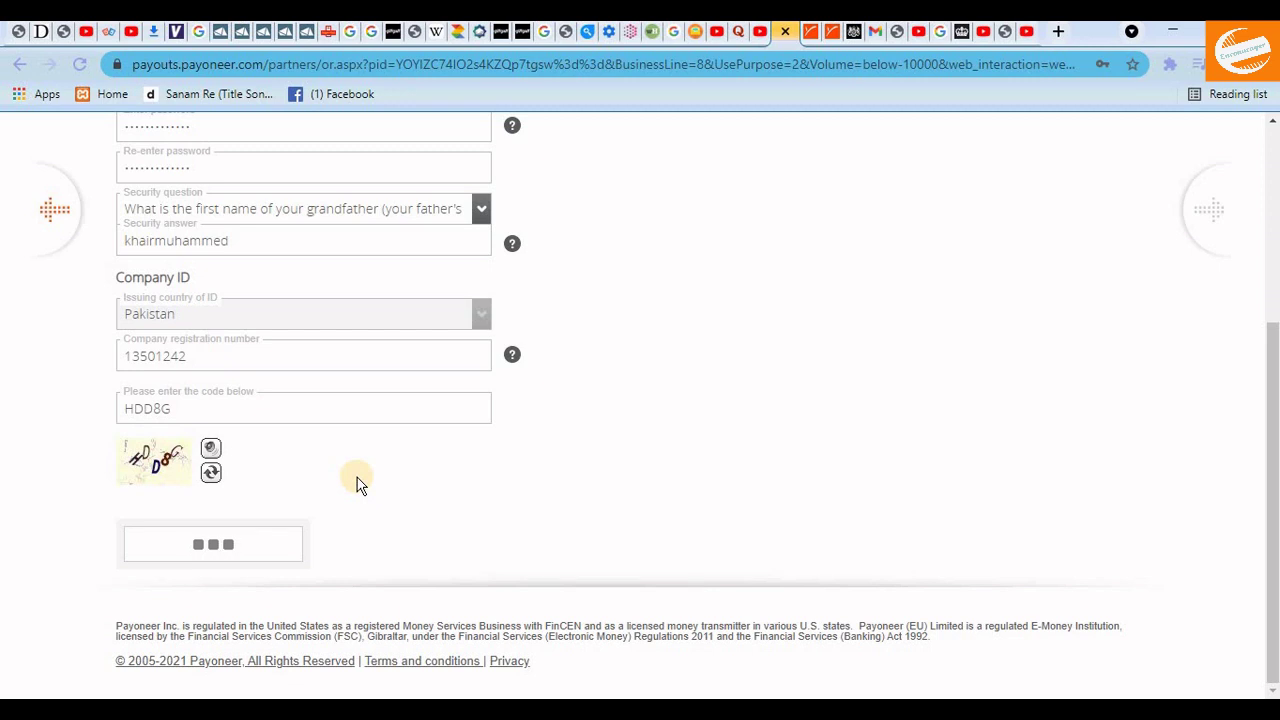
scroll(521, 446, "up", 3)
scroll(351, 500, "down", 3)
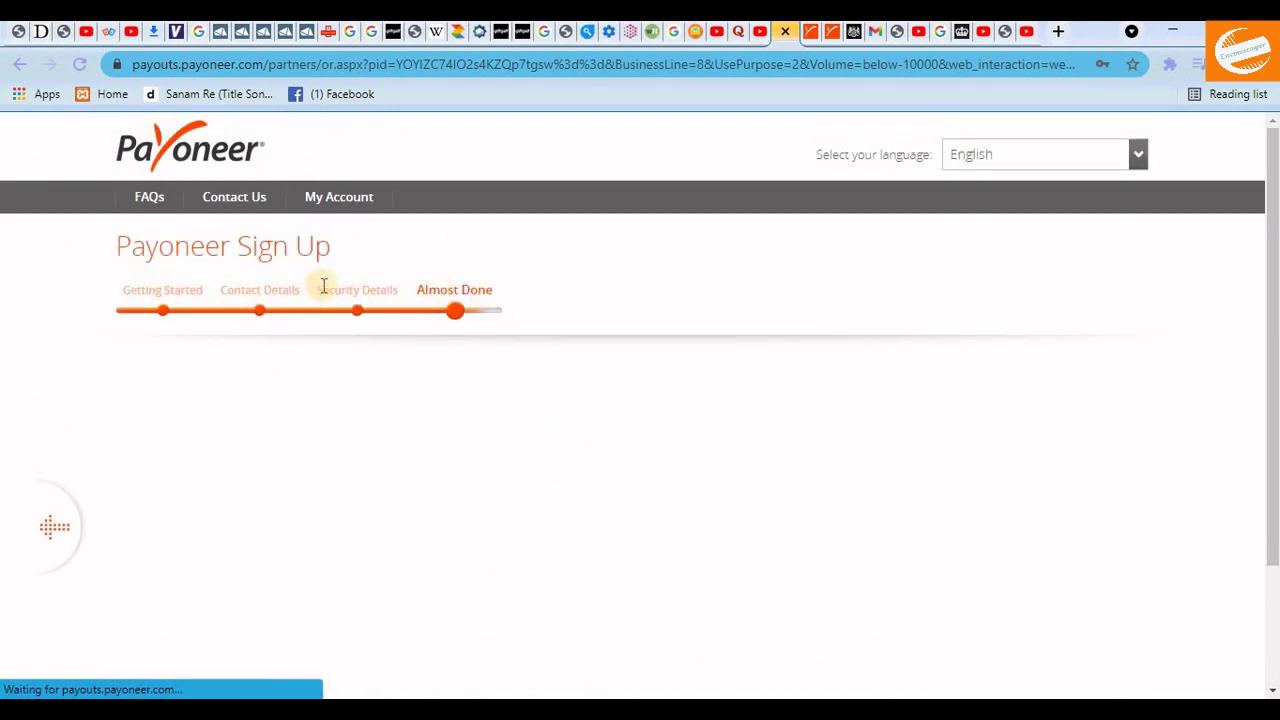
scroll(569, 476, "down", 2)
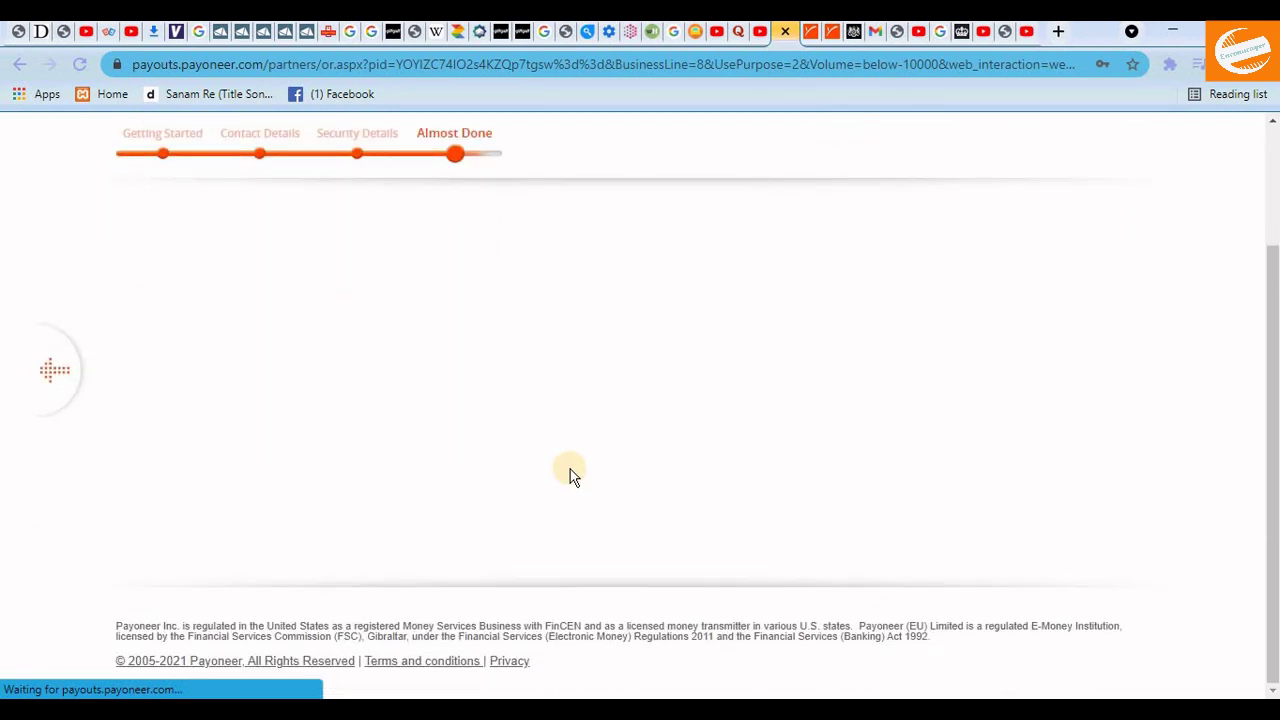
scroll(569, 476, "up", 2)
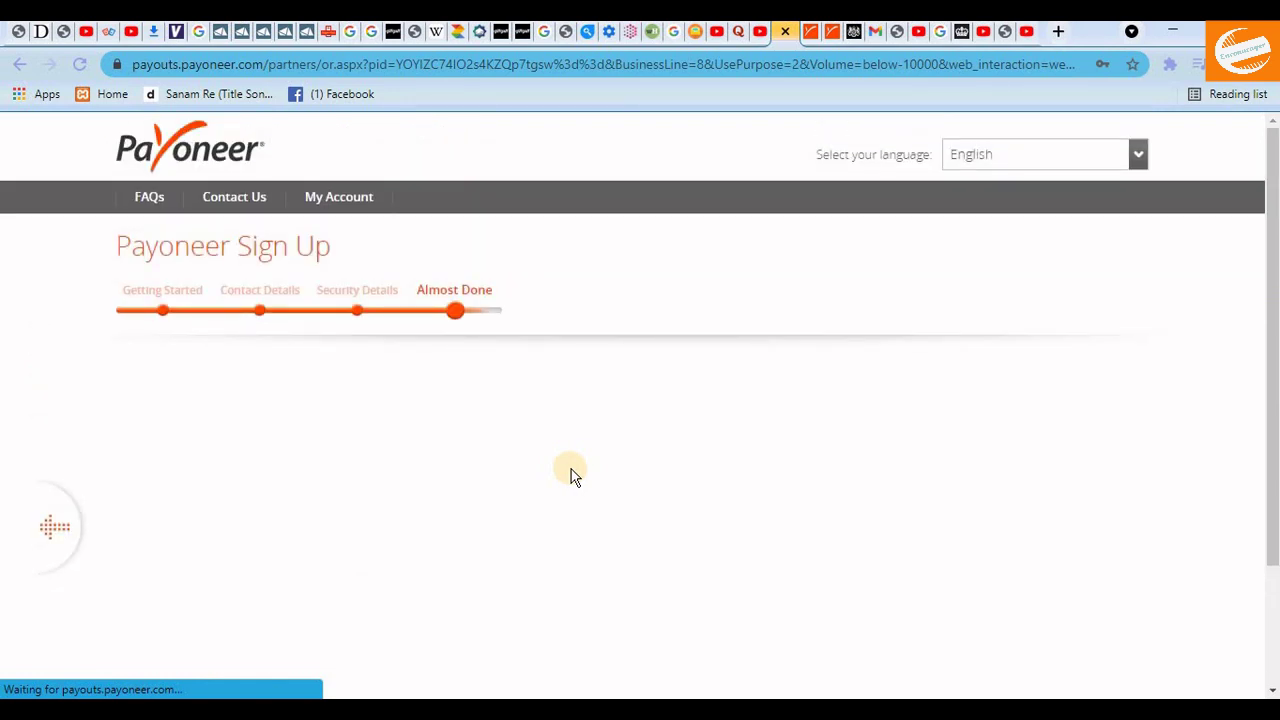
scroll(571, 475, "down", 2)
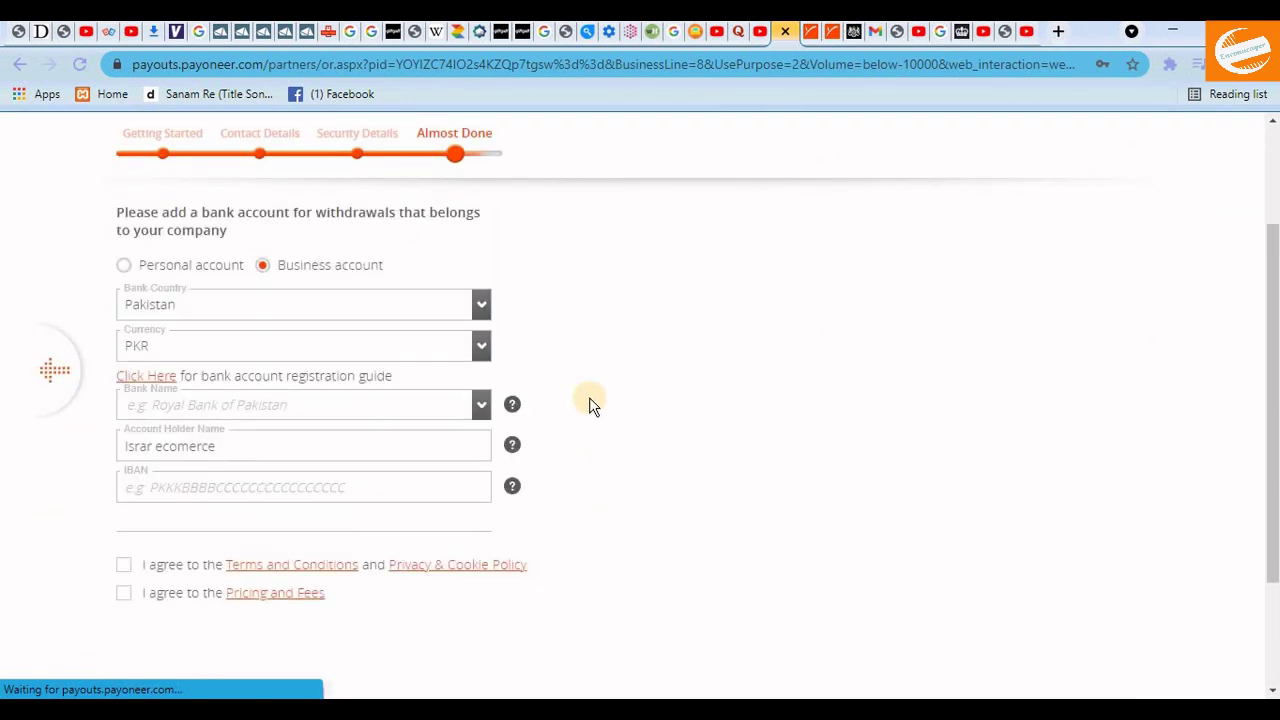
scroll(589, 406, "down", 2)
scroll(589, 406, "up", 2)
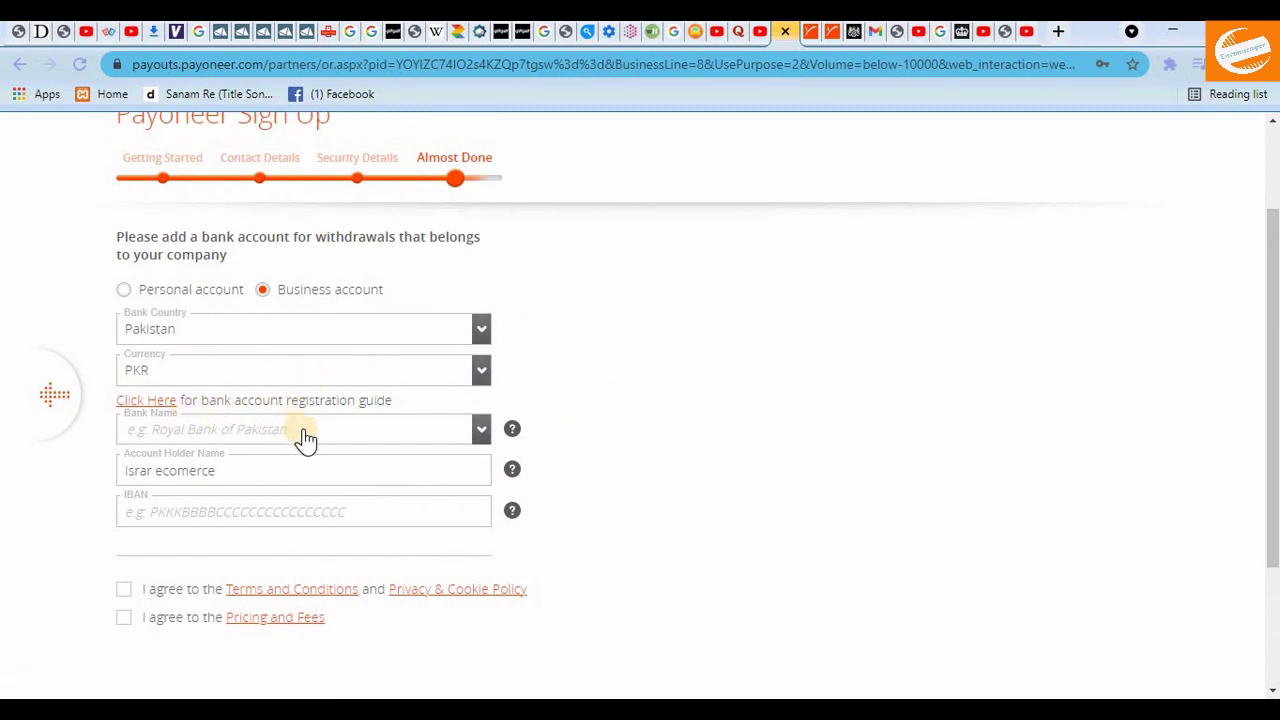
- Choose United Bank Limited from the Bank Name list
left_click(481, 430)
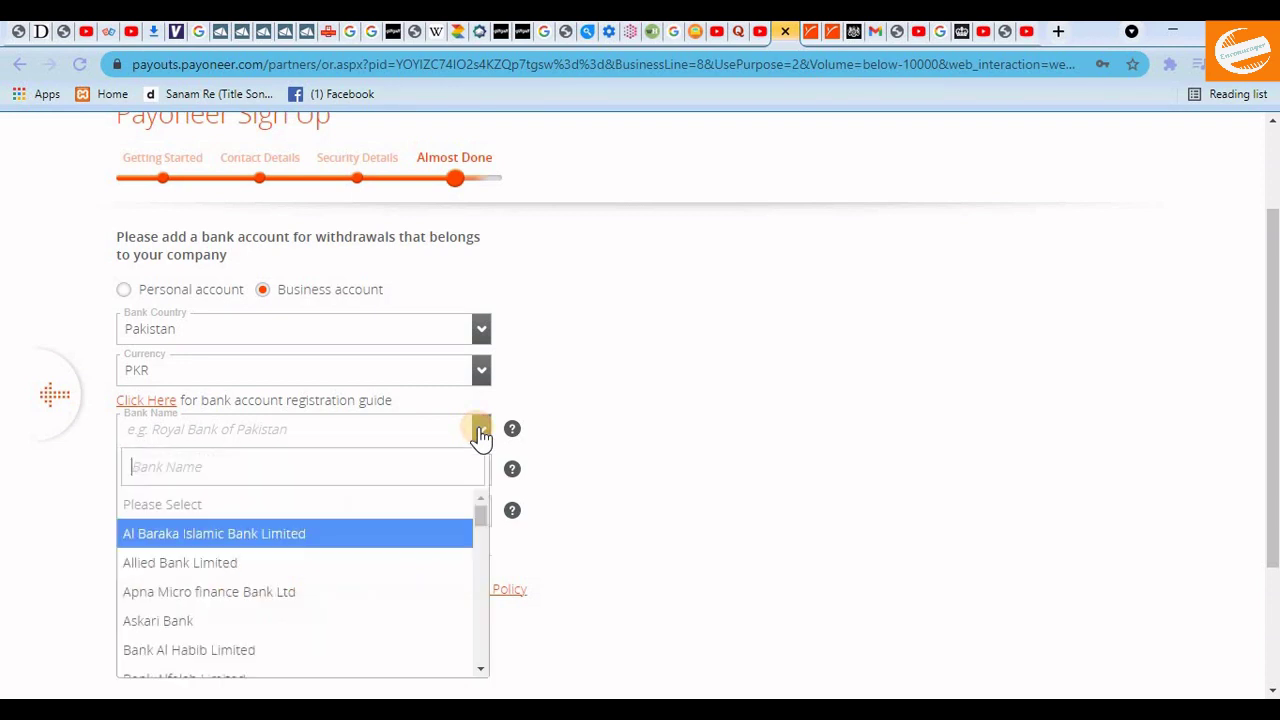
scroll(345, 588, "down", 2)
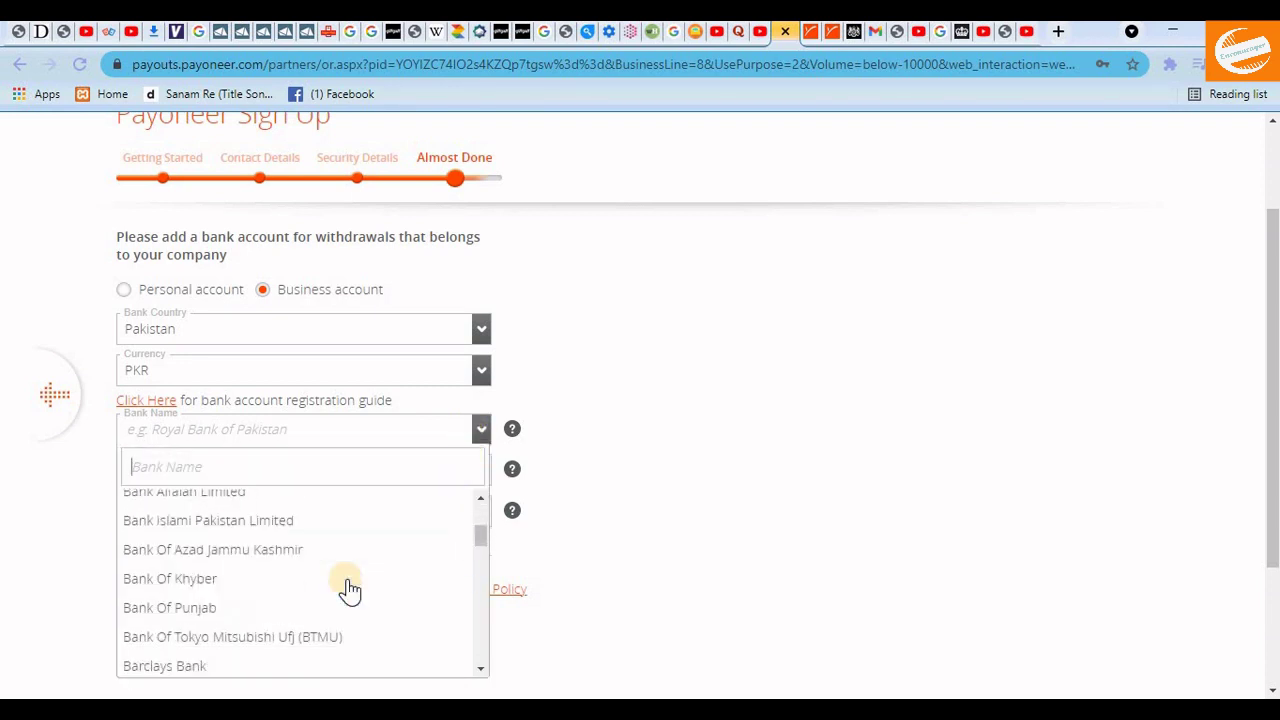
scroll(345, 588, "down", 3)
scroll(349, 590, "down", 5)
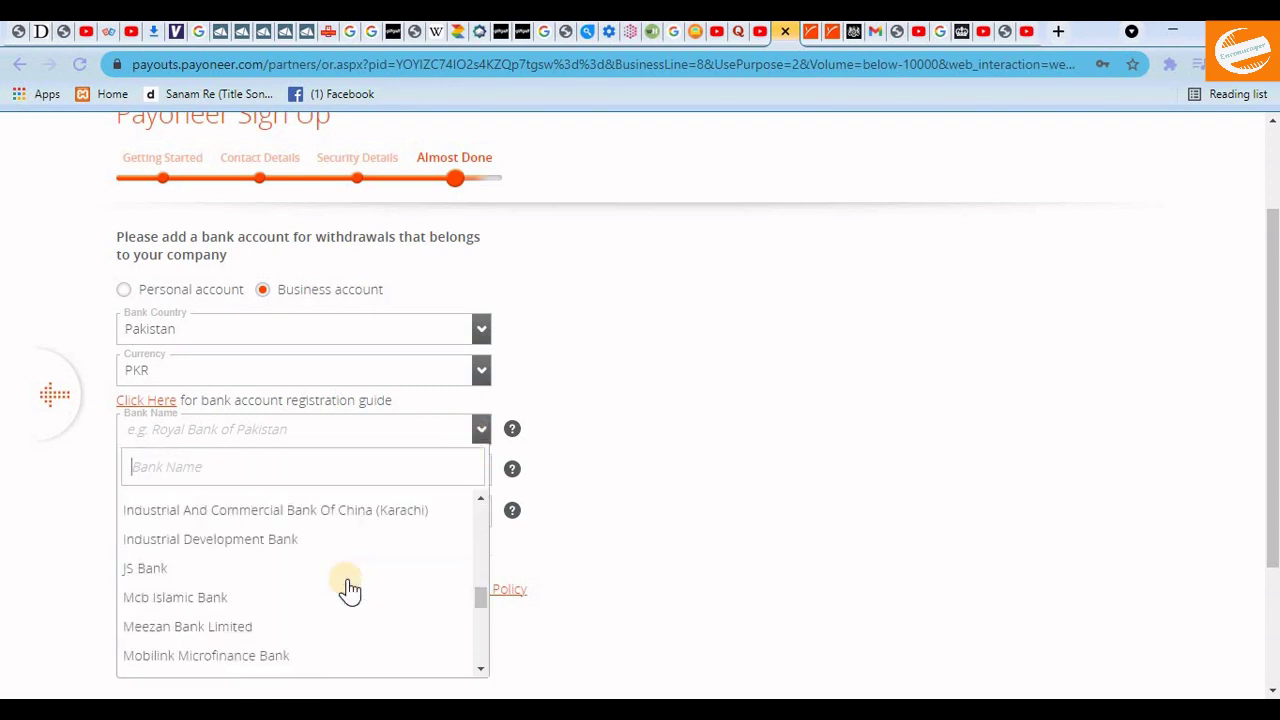
scroll(349, 590, "down", 3)
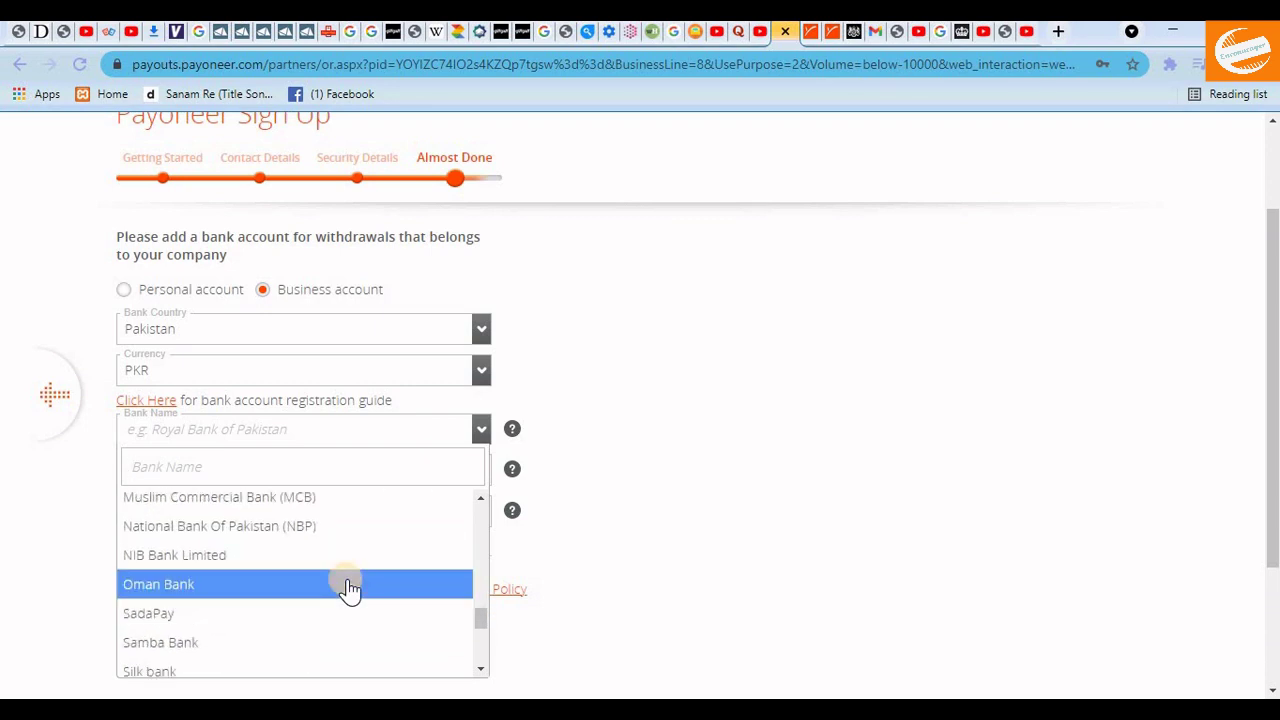
scroll(349, 590, "down", 2)
scroll(349, 590, "down", 2)
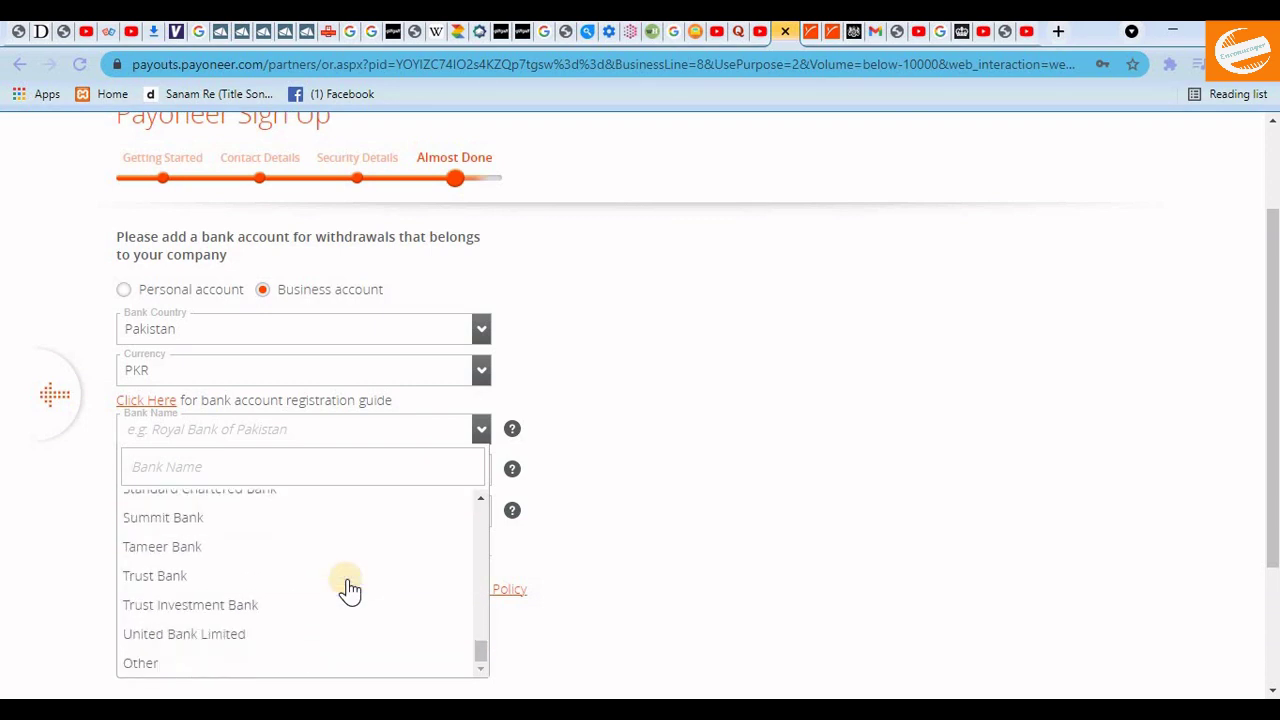
scroll(349, 590, "down", 2)
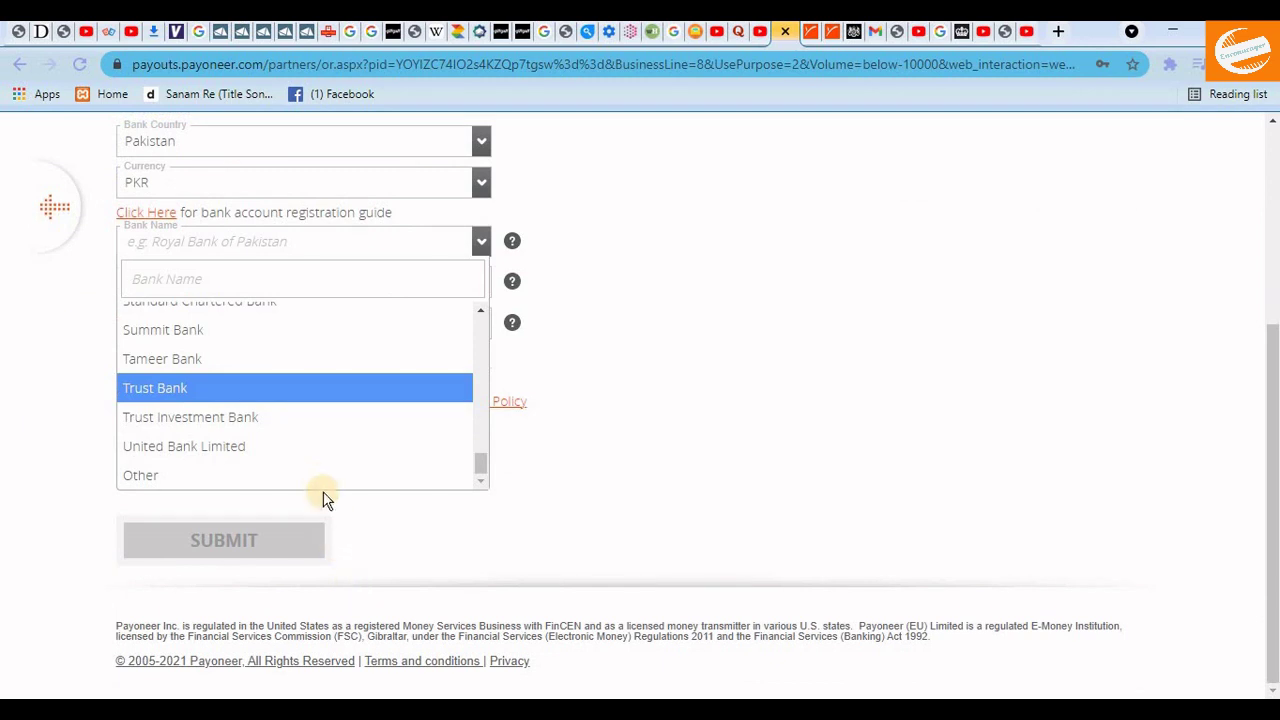
left_click(287, 443)
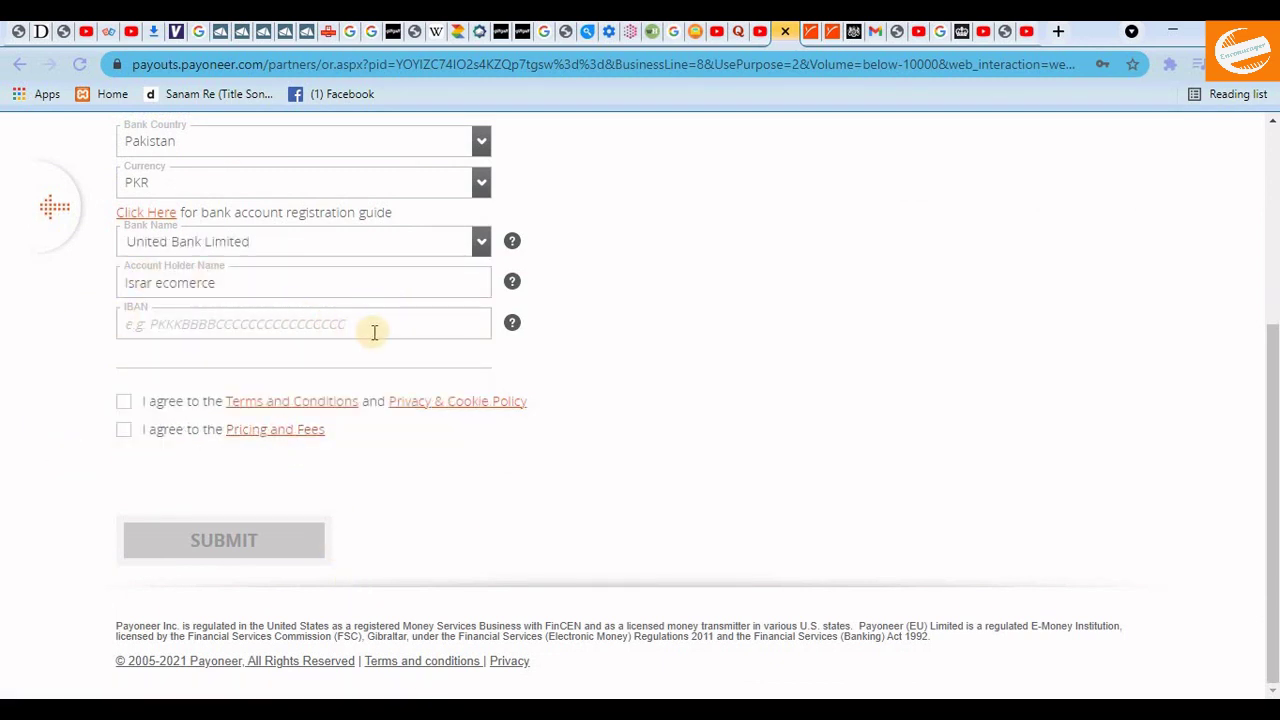
- Accept the Terms and Conditions and the Pricing and Fees agreements
left_click(123, 401)
left_click(124, 430)
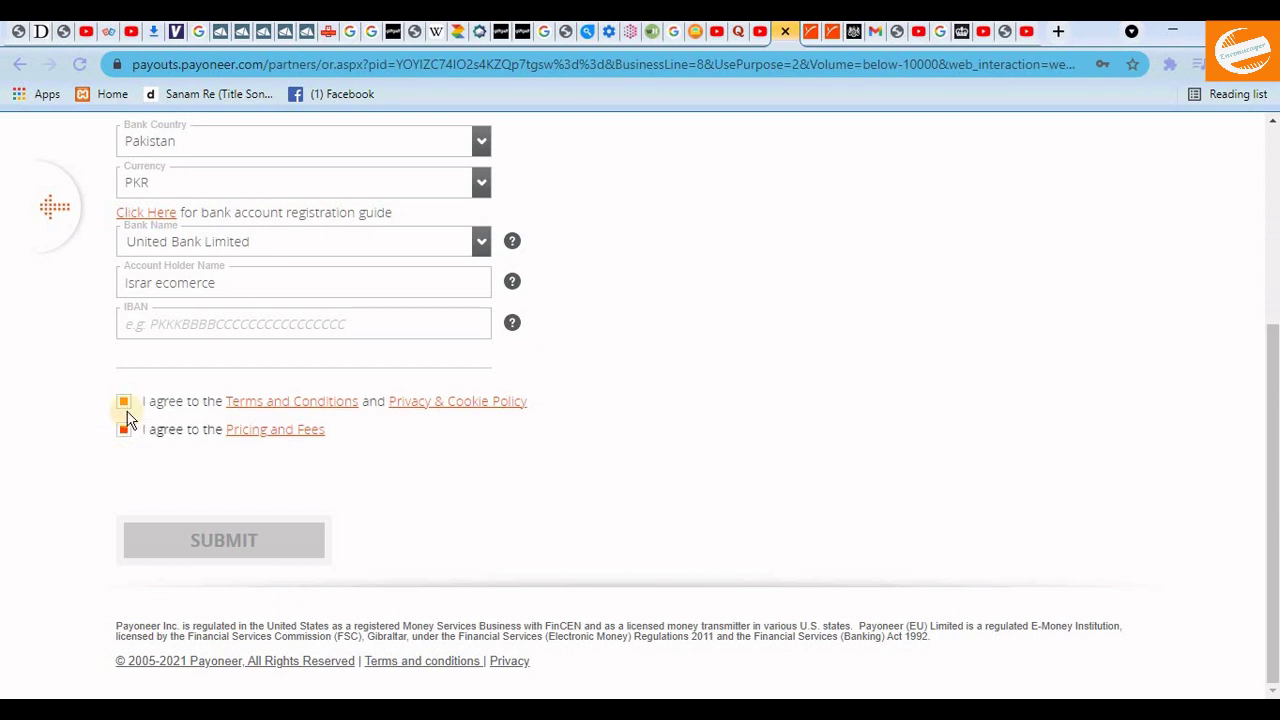
left_click(212, 326)
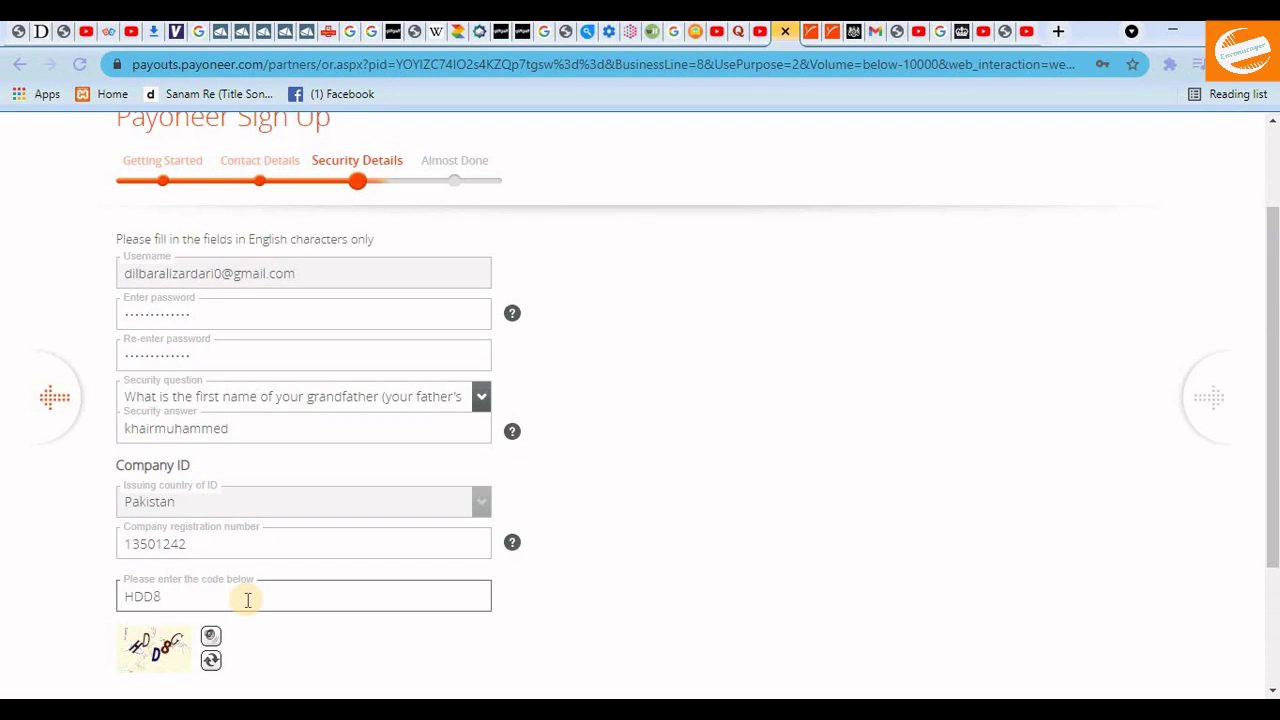
- Fill the IBAN field with the company's 24-character bank account number and submit the application
type("G")
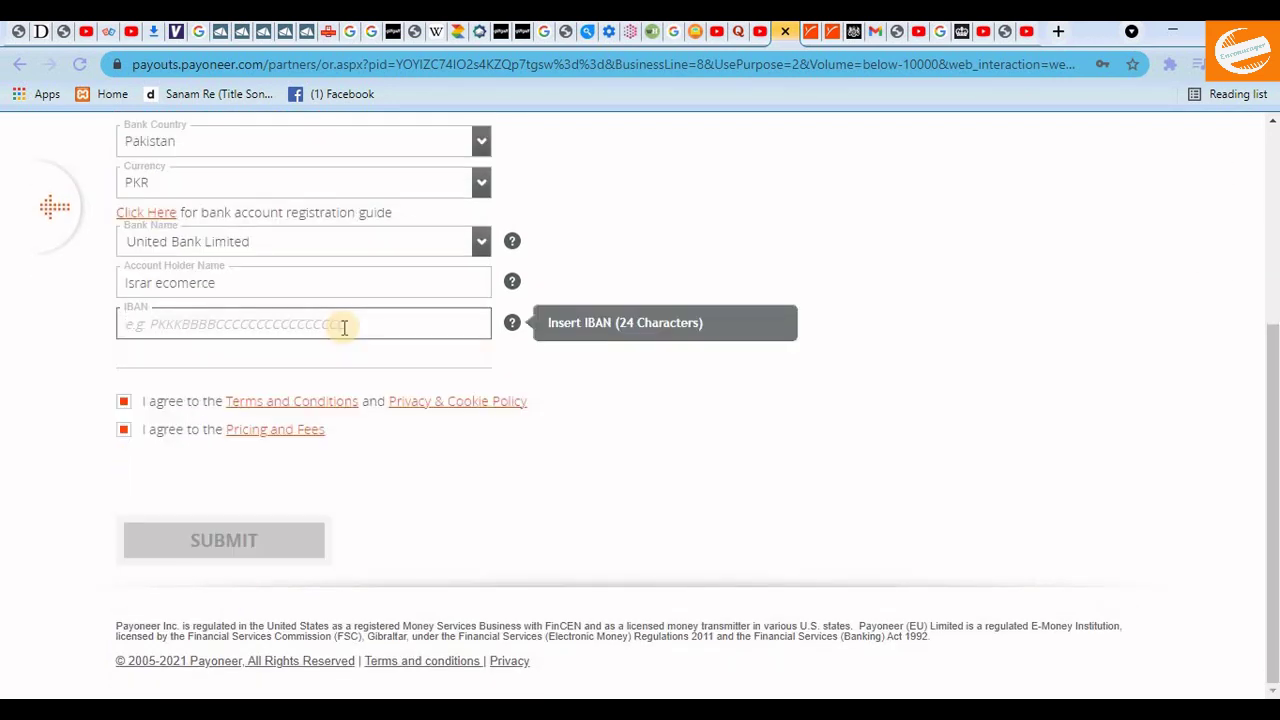
left_click(343, 327)
left_click(343, 326)
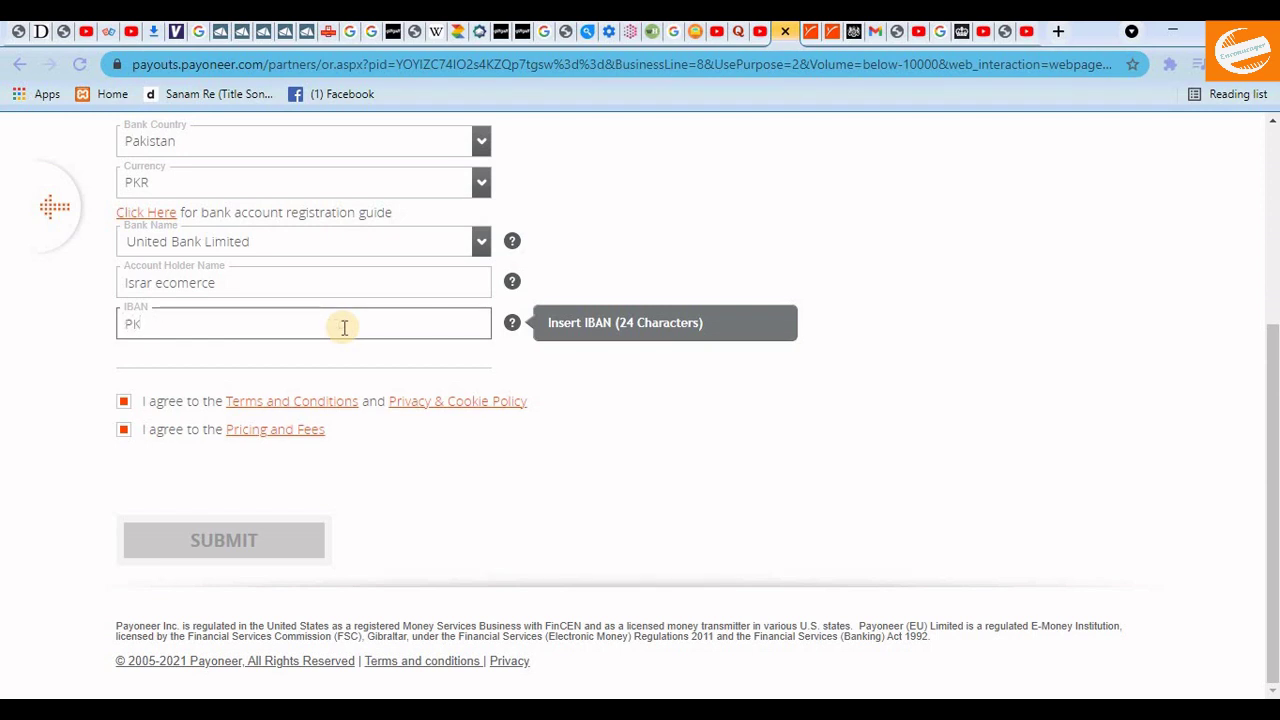
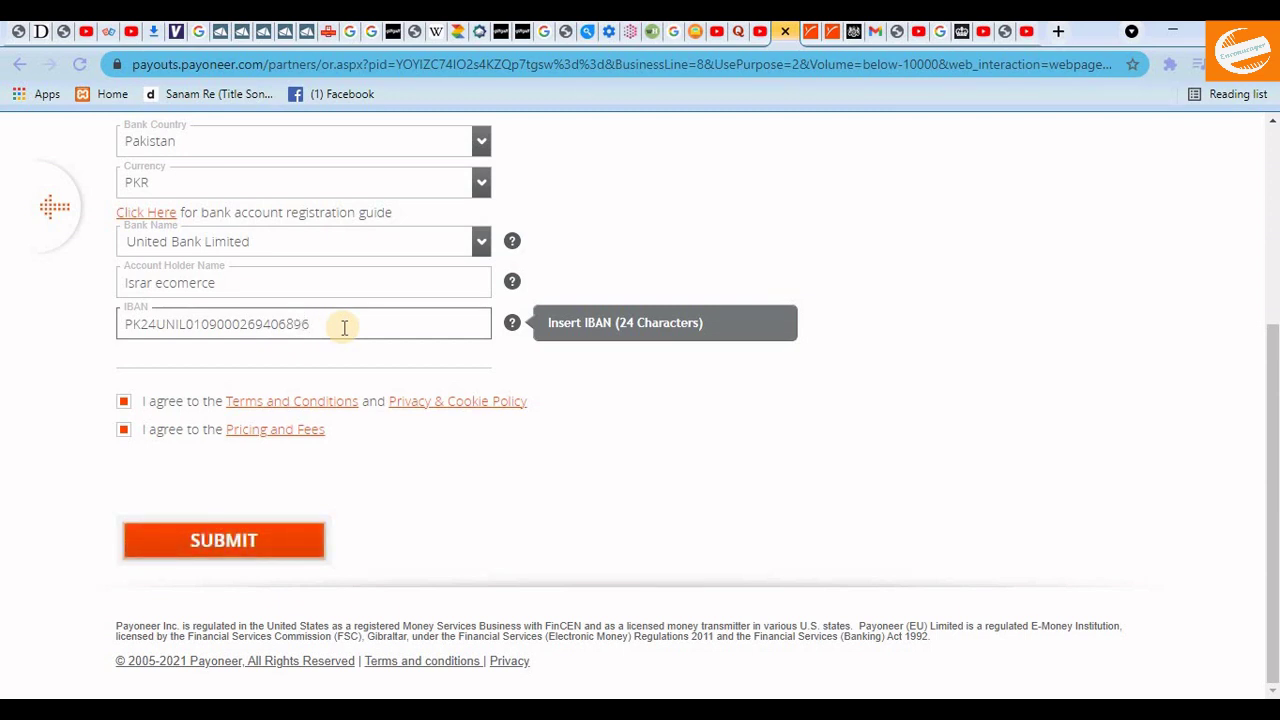
left_click(266, 541)
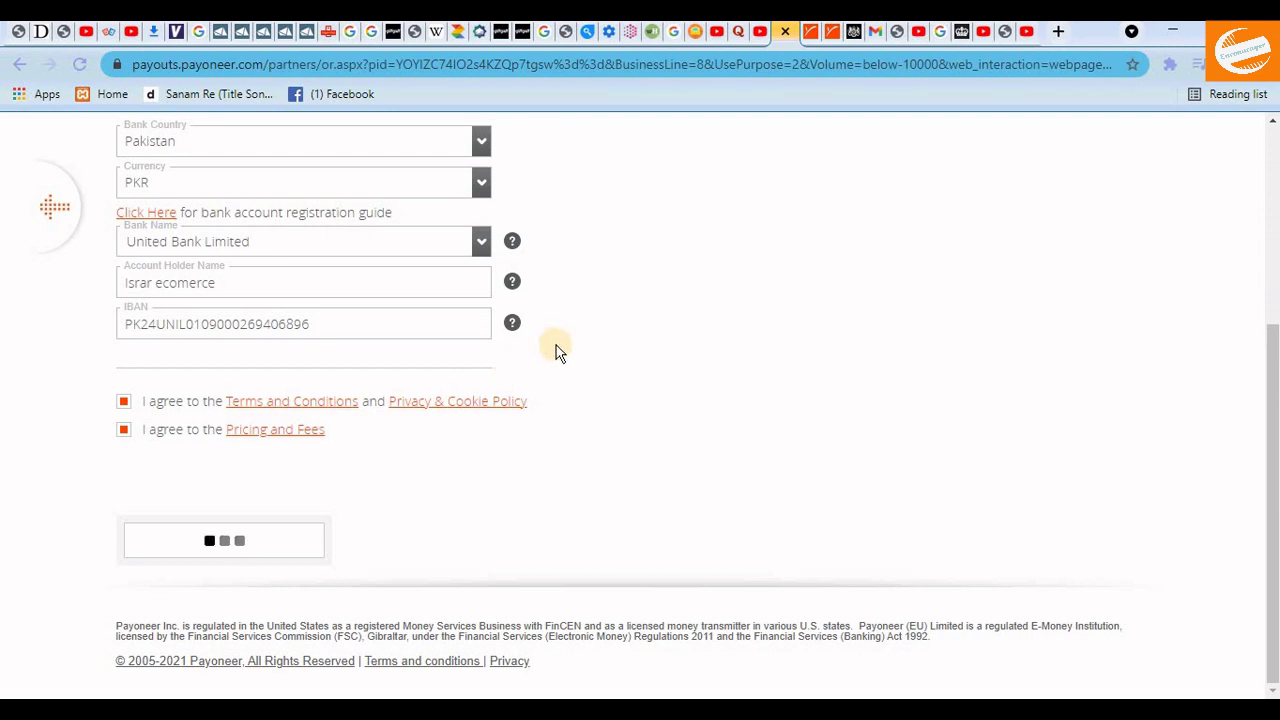
- Scroll through the Congratulations page's application status steps, showing review at step 2 of 3
scroll(572, 358, "up", 3)
scroll(572, 358, "down", 3)
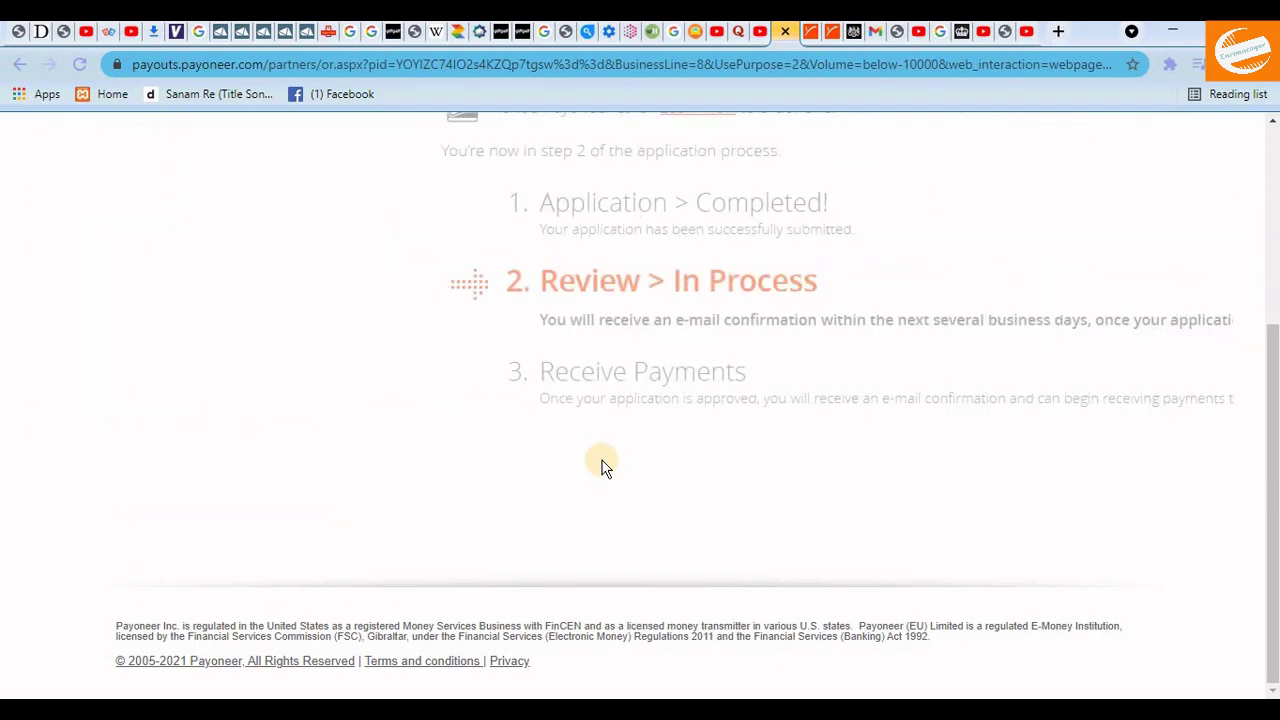
scroll(603, 465, "up", 3)
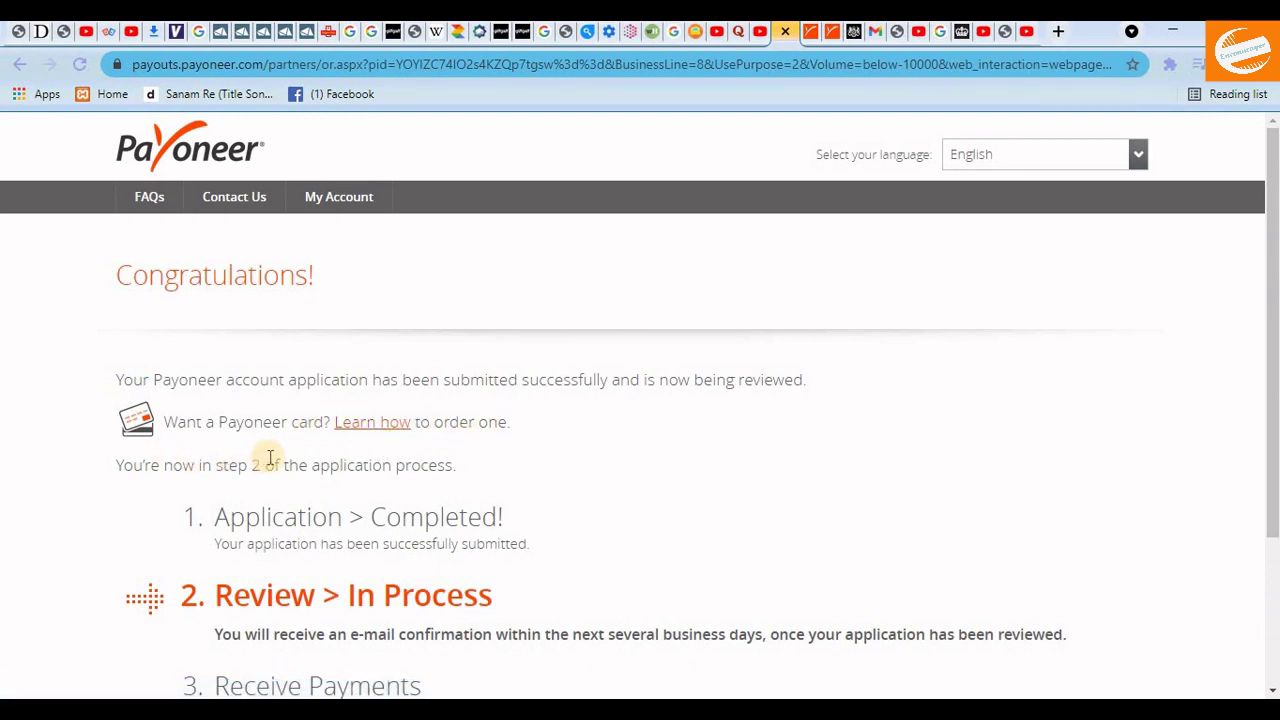
scroll(360, 478, "down", 3)
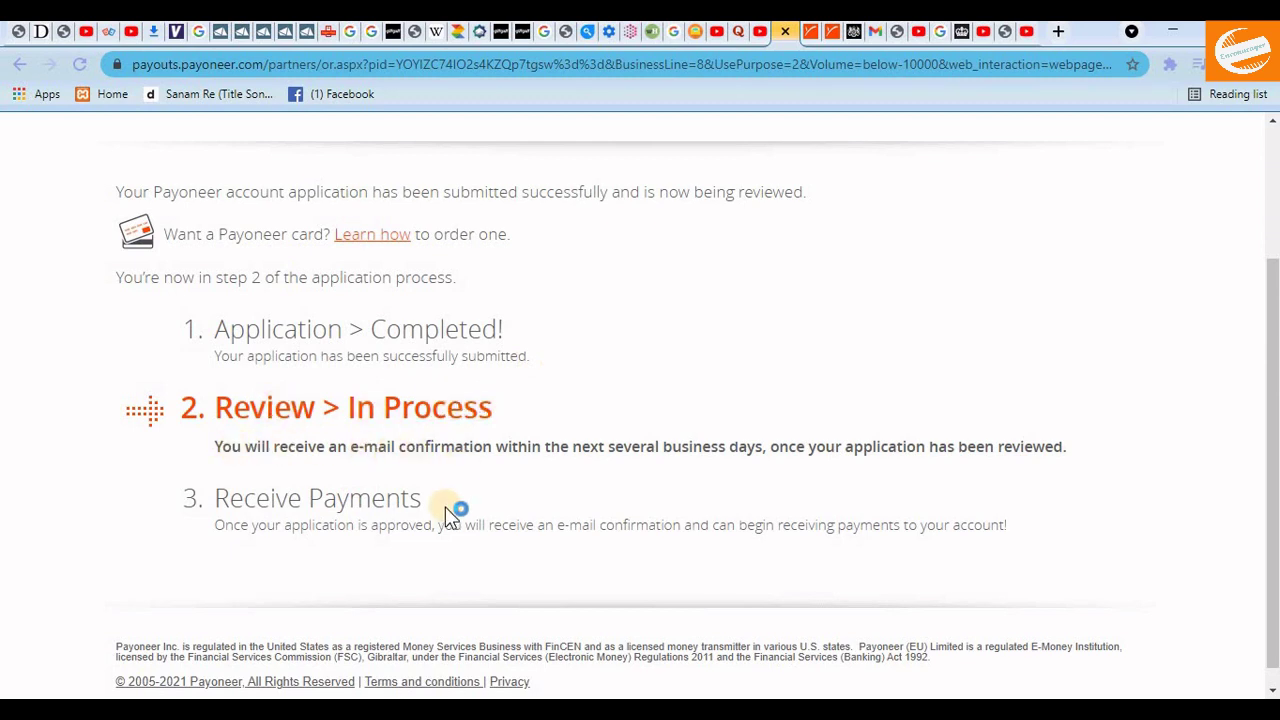
scroll(447, 498, "down", 1)
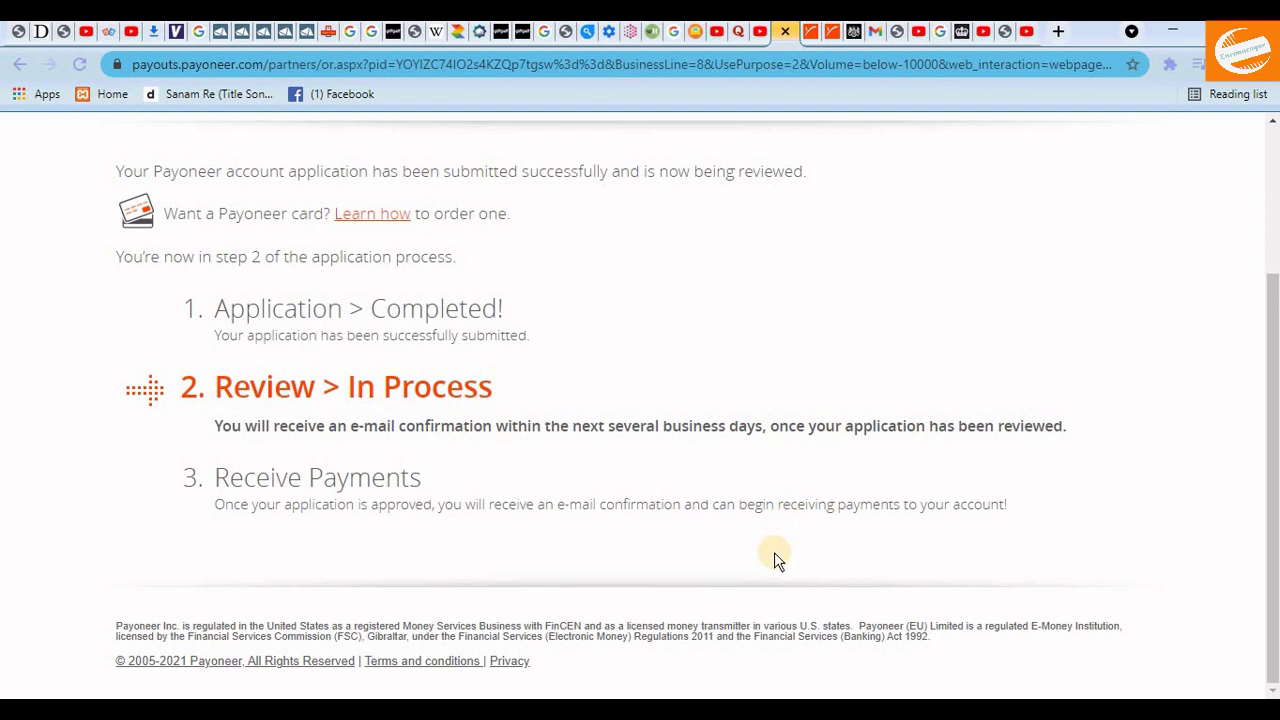
scroll(776, 555, "up", 2)
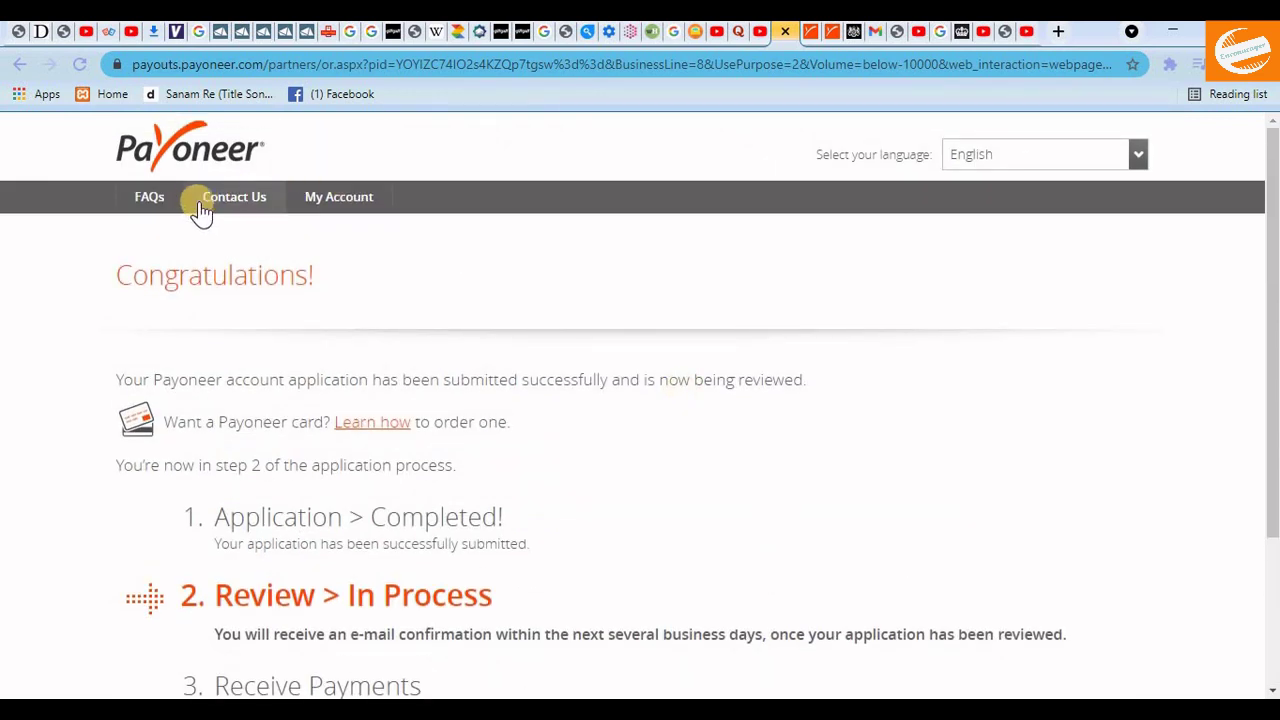
- Go to the My Account sign-in page and select the Email or username field for the saved login
left_click(360, 205)
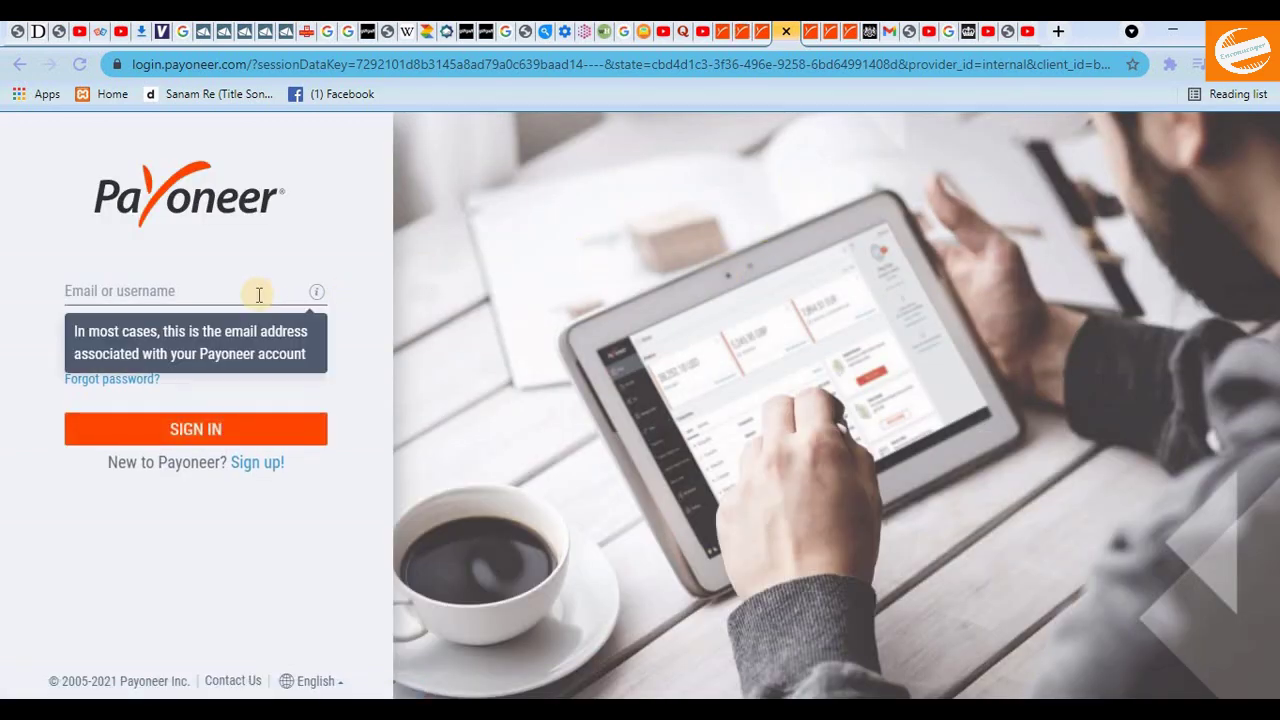
left_click(255, 292)
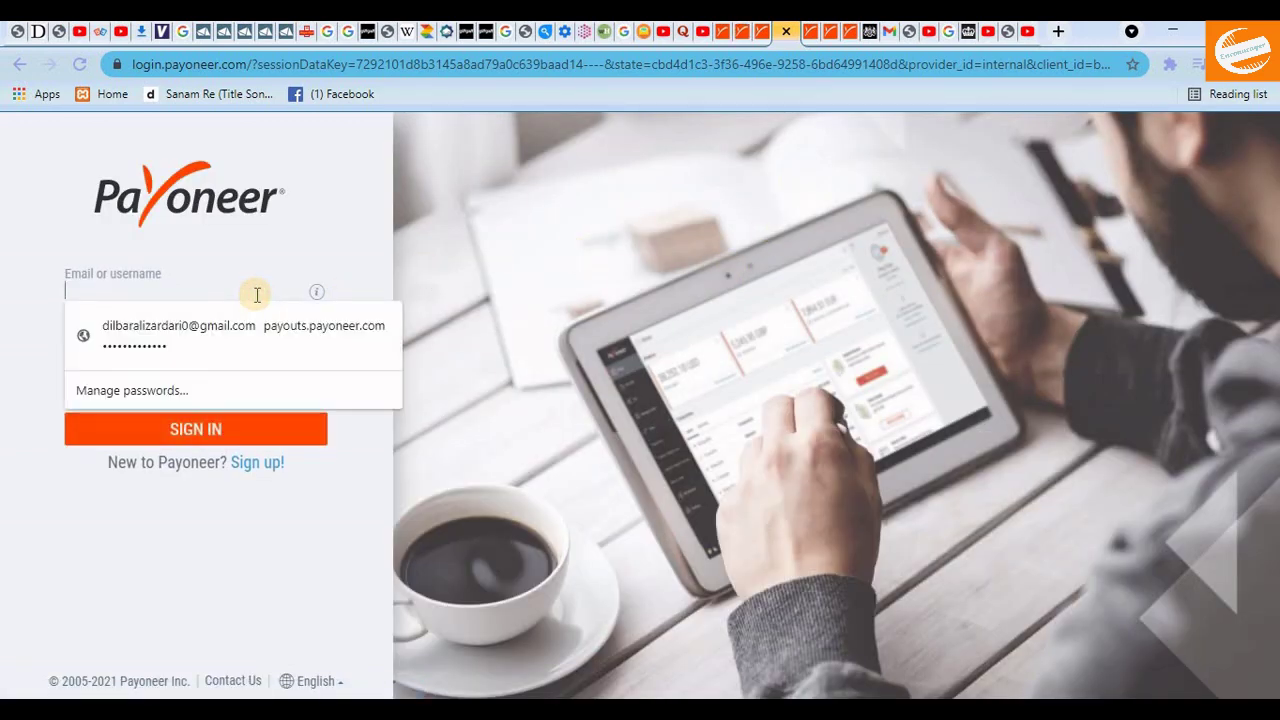